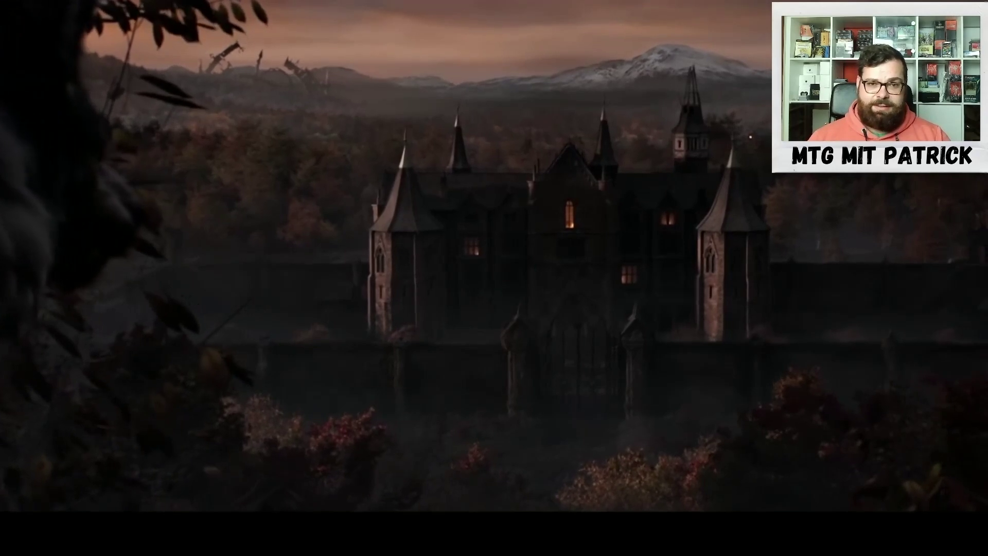
{"action": "key", "text": "space"}
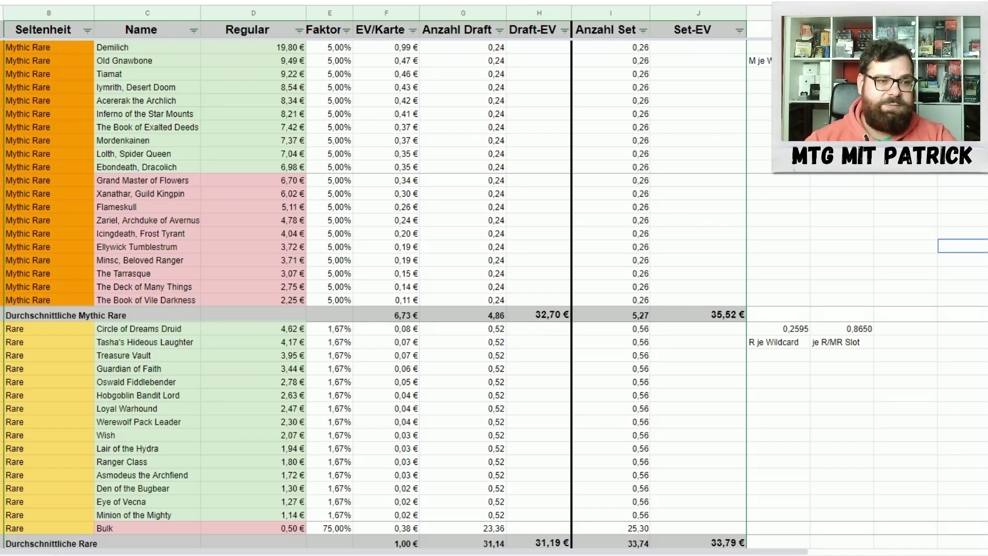
- Review the Draft-Display and Set-Display totals of the current sheet, and switch to the sheet starting with Teferi, Who Slows the Sunset
{"action": "scroll", "coordinate": [197, 272], "scroll_direction": "down", "scroll_amount": 8}
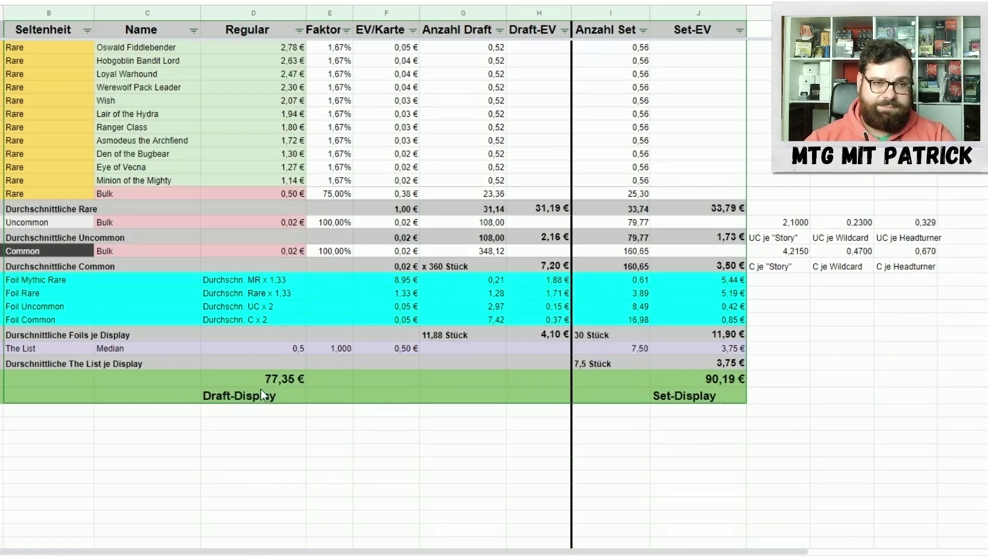
{"action": "scroll", "coordinate": [260, 391], "scroll_direction": "down", "scroll_amount": 2}
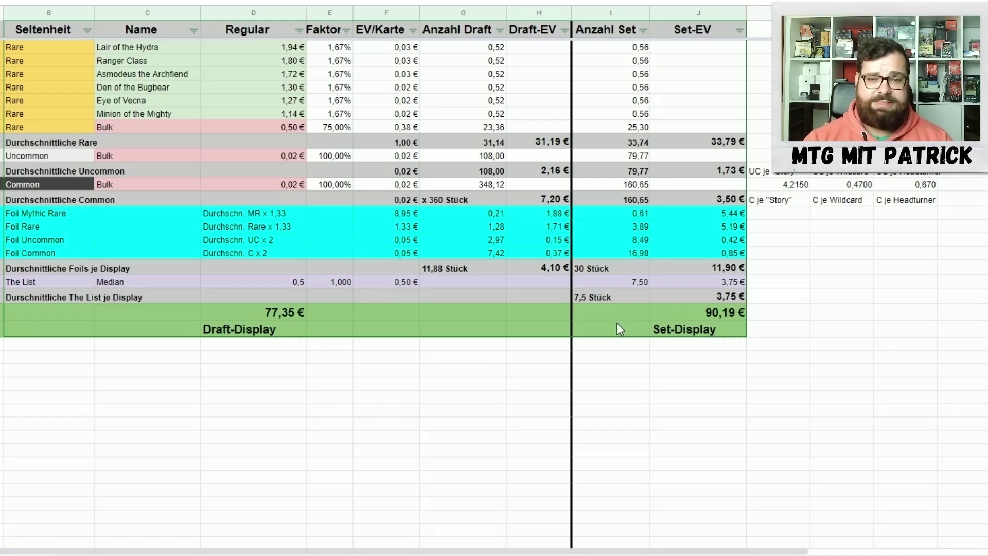
{"action": "left_click", "coordinate": [82, 543]}
{"action": "scroll", "coordinate": [339, 446], "scroll_direction": "up", "scroll_amount": 7}
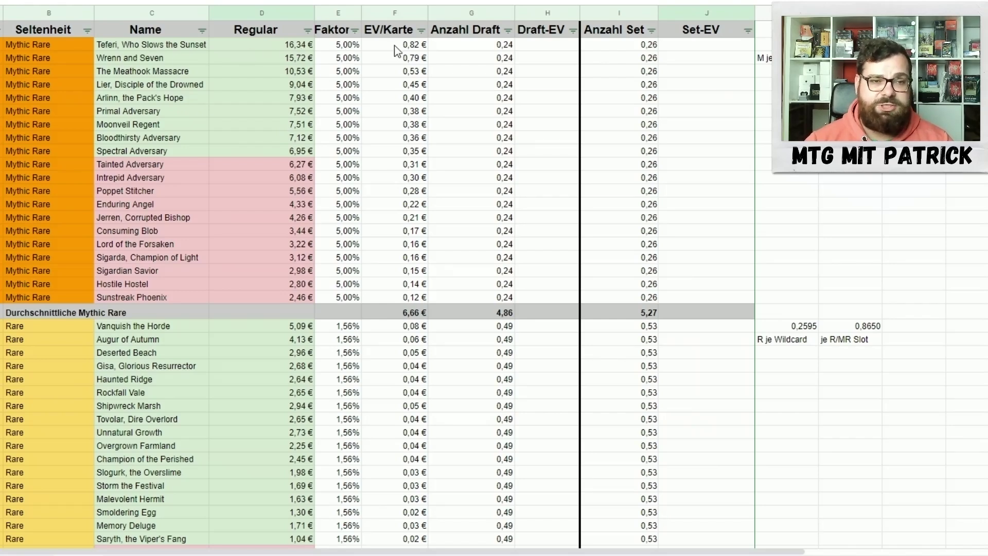
- Look over the mythic rare entries and set the text colour of the Draft-EV cell in the "Durchschnittliche Mythic Rare" row to black
{"action": "left_click", "coordinate": [471, 48]}
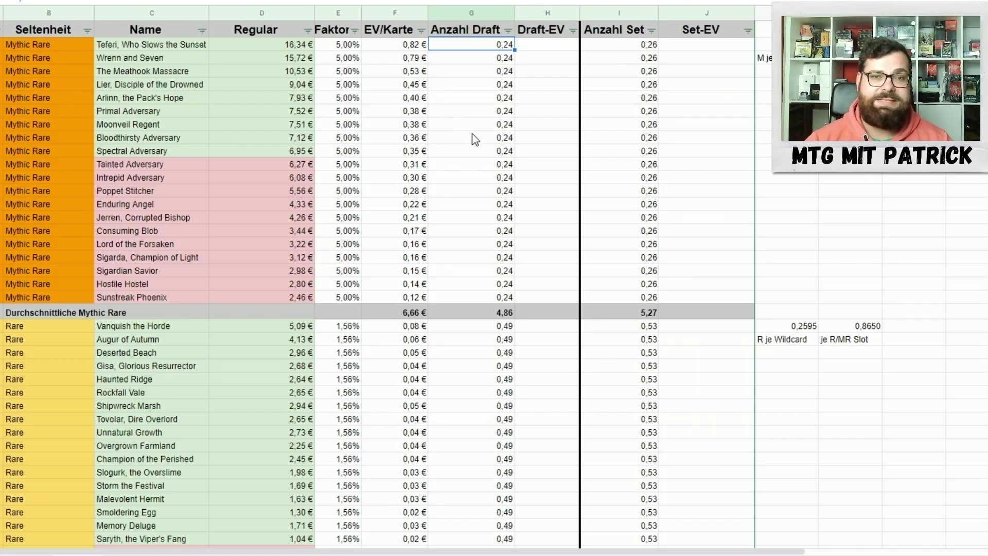
{"action": "left_click", "coordinate": [537, 194]}
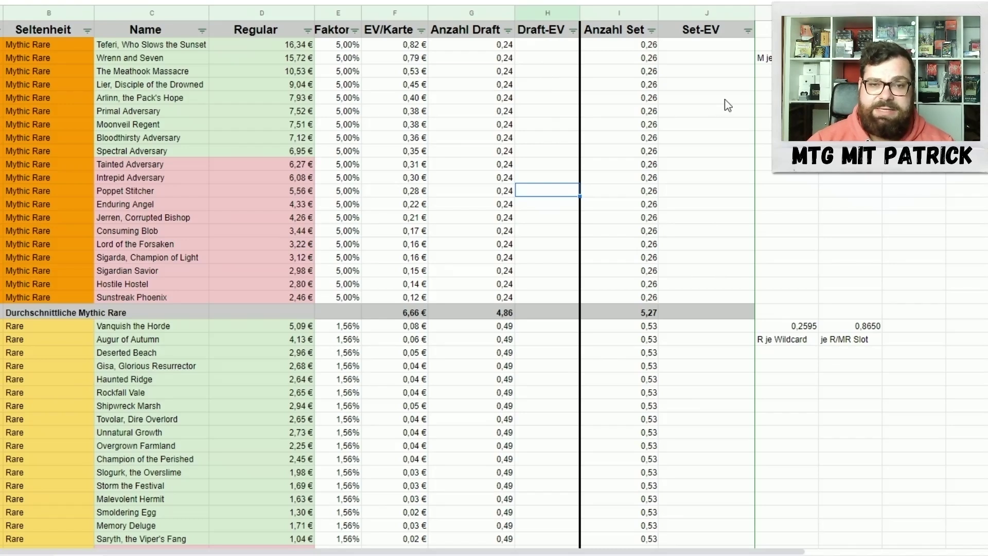
{"action": "left_click", "coordinate": [556, 312]}
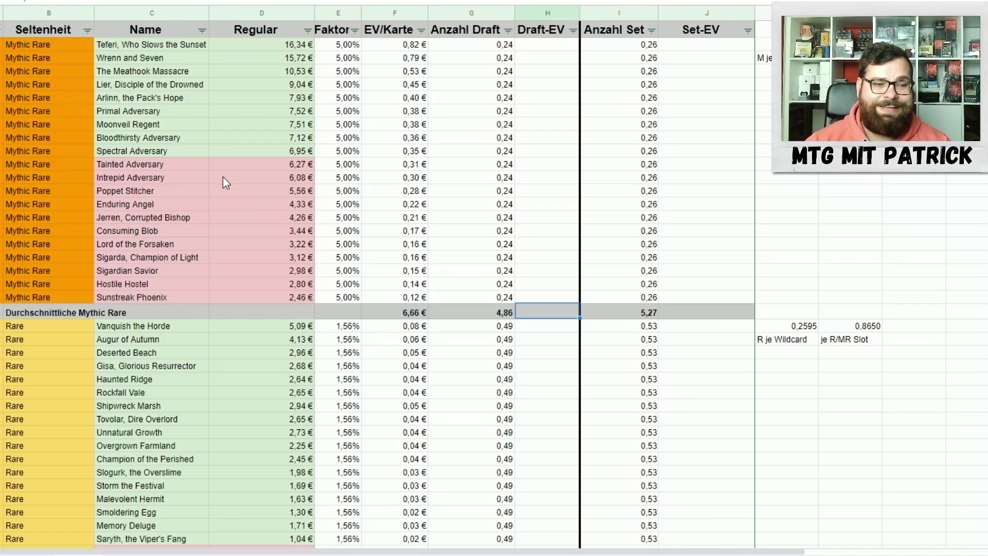
{"action": "left_click_drag", "start_coordinate": [184, 169], "coordinate": [190, 295]}
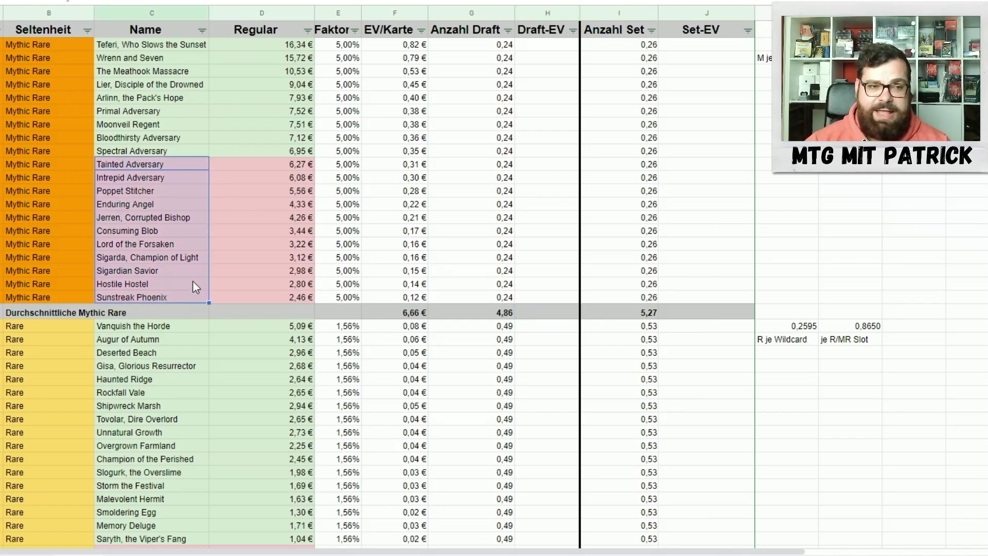
{"action": "left_click", "coordinate": [260, 246]}
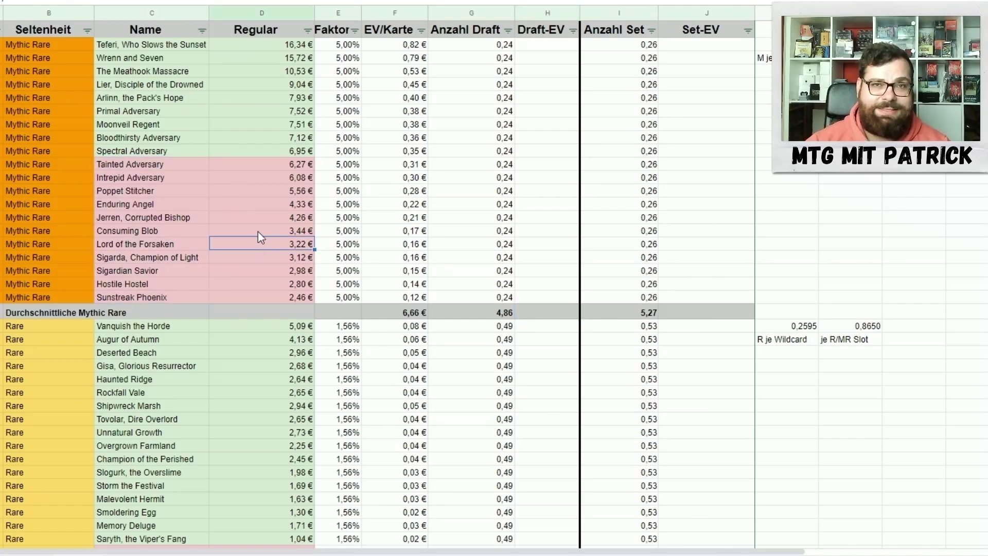
{"action": "left_click", "coordinate": [547, 314]}
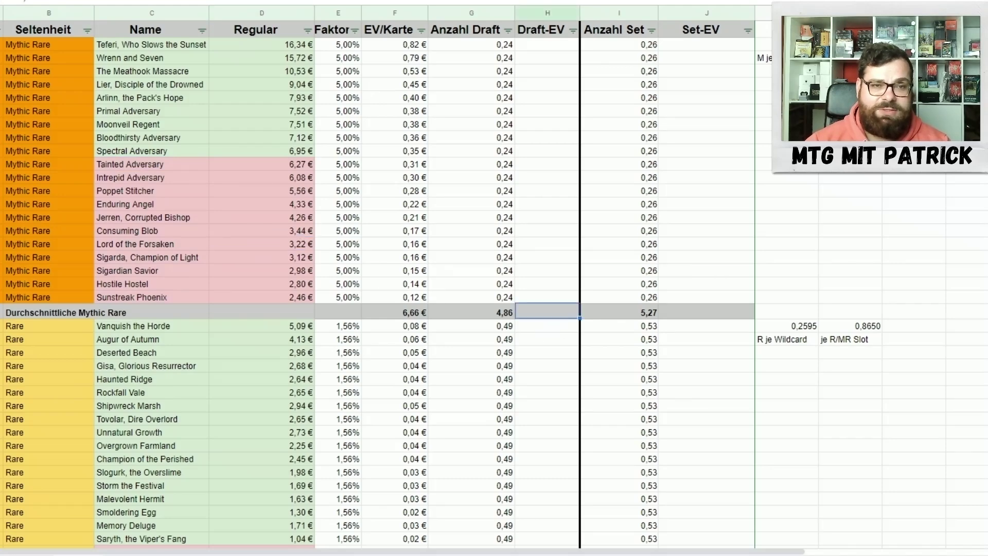
{"action": "left_click", "coordinate": [324, 2]}
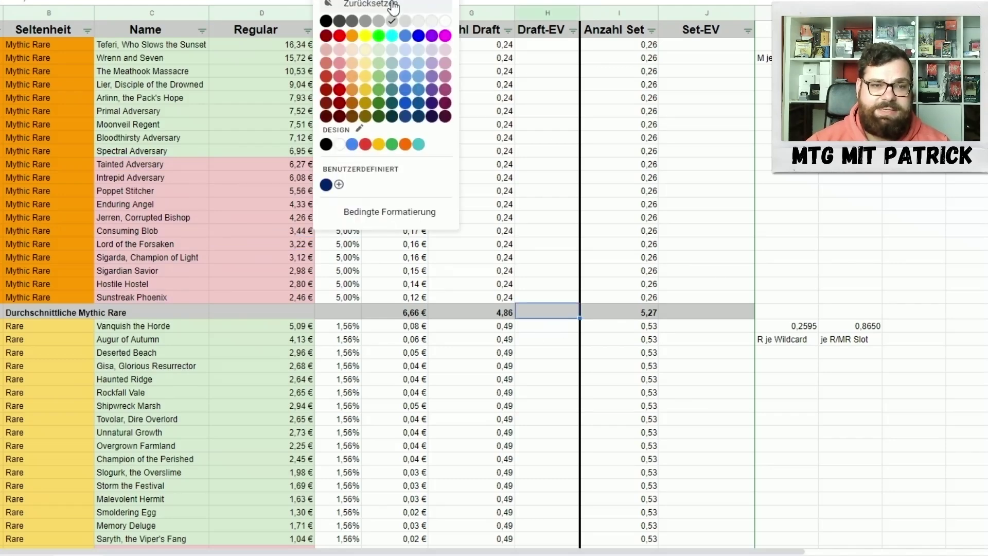
{"action": "left_click", "coordinate": [328, 23]}
{"action": "left_click", "coordinate": [932, 206]}
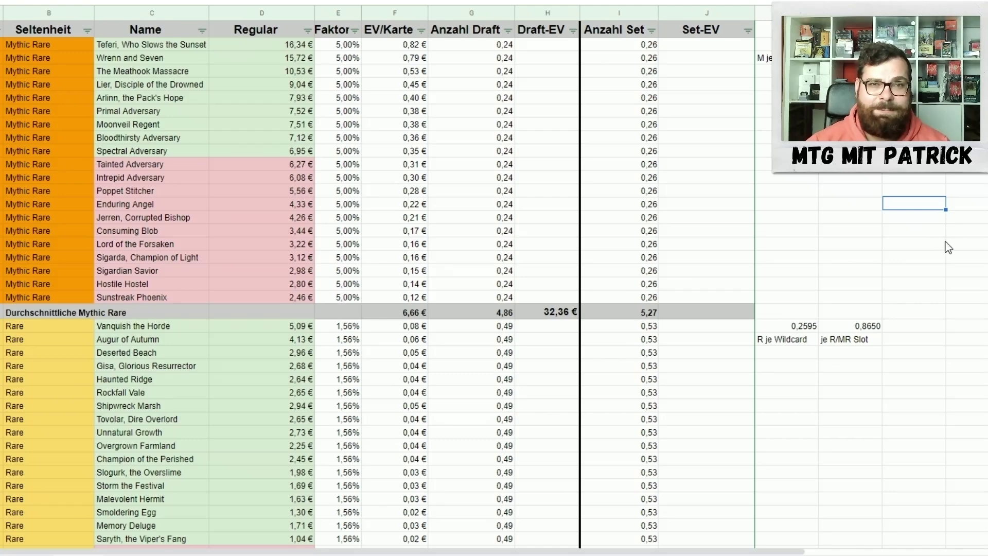
- Look over the rare entries and set the text colour of the Draft-EV cell in the "Durchschnittliche Rare" row to black
{"action": "scroll", "coordinate": [942, 256], "scroll_direction": "down", "scroll_amount": 5}
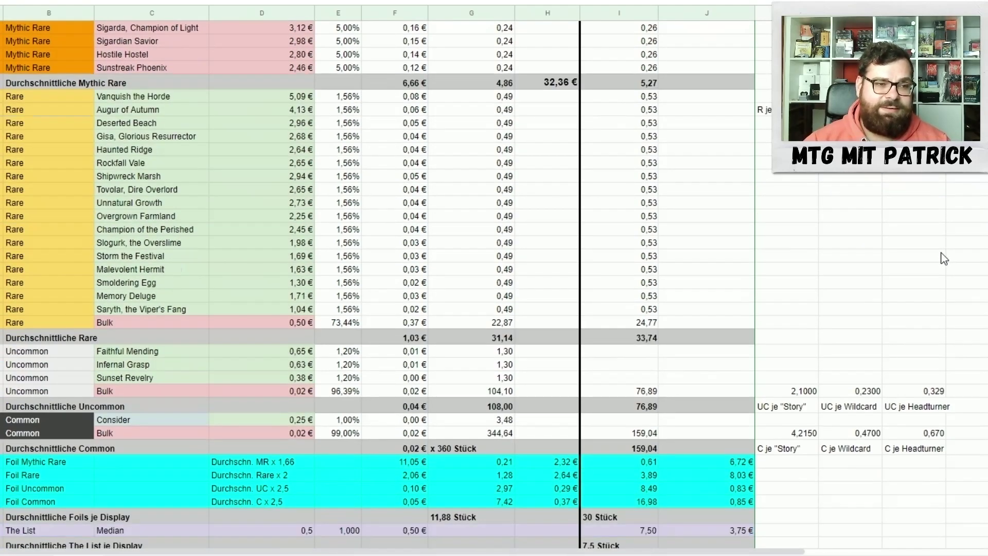
{"action": "left_click", "coordinate": [345, 323]}
{"action": "left_click", "coordinate": [247, 310]}
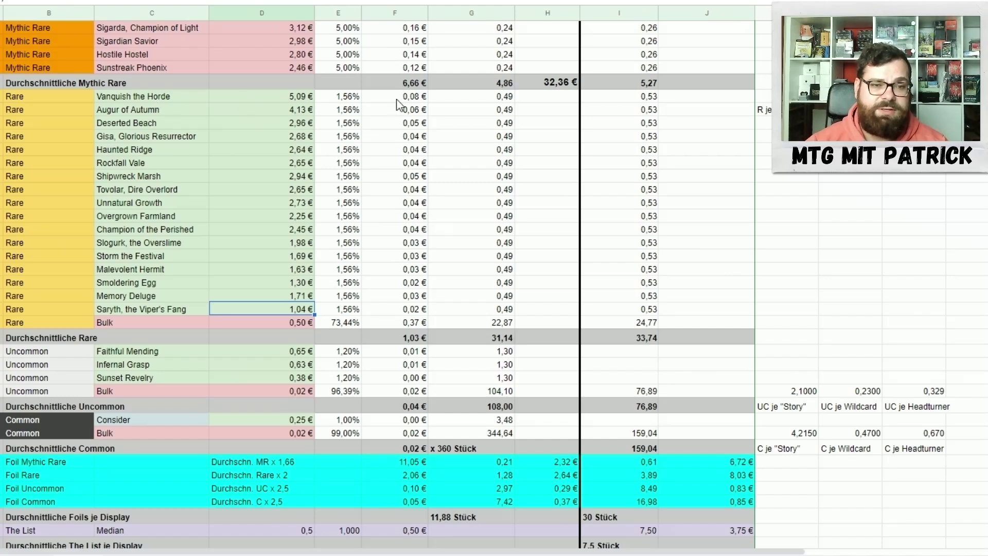
{"action": "left_click", "coordinate": [478, 103]}
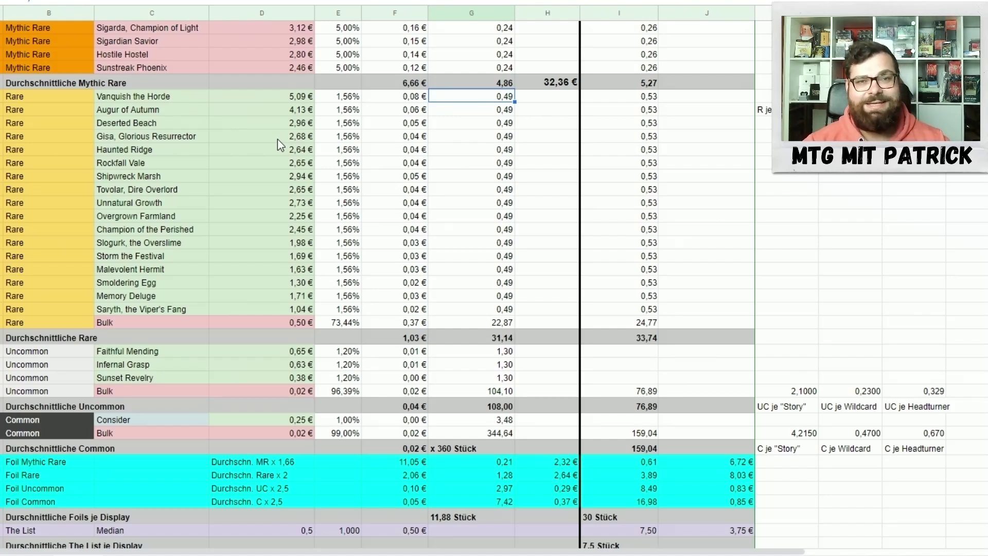
{"action": "left_click", "coordinate": [554, 335]}
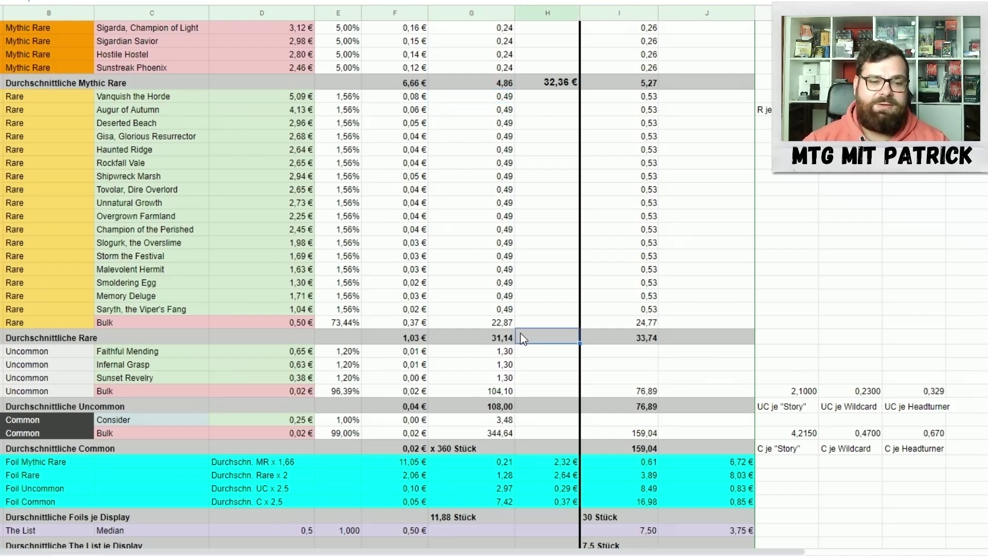
{"action": "left_click", "coordinate": [322, 0]}
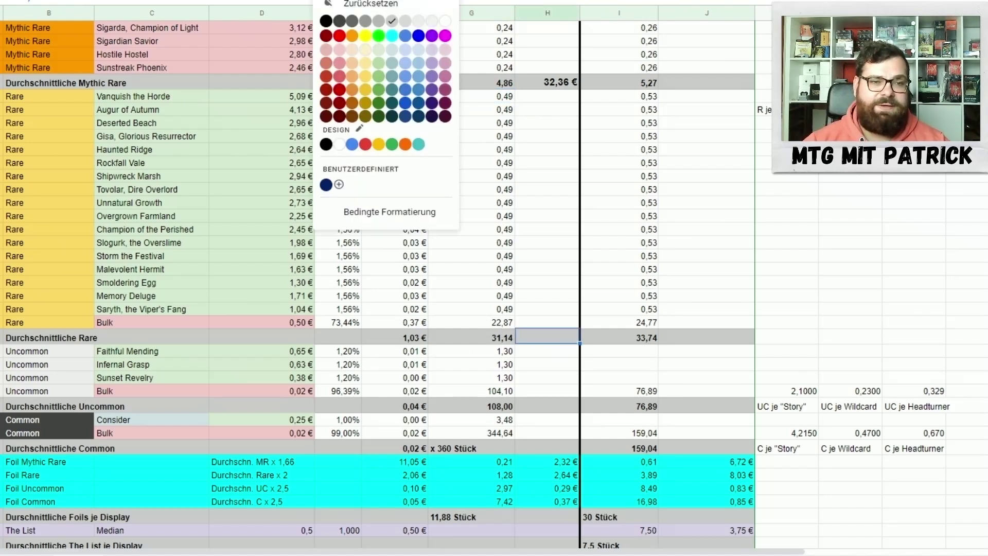
{"action": "left_click", "coordinate": [325, 20]}
{"action": "left_click", "coordinate": [929, 225]}
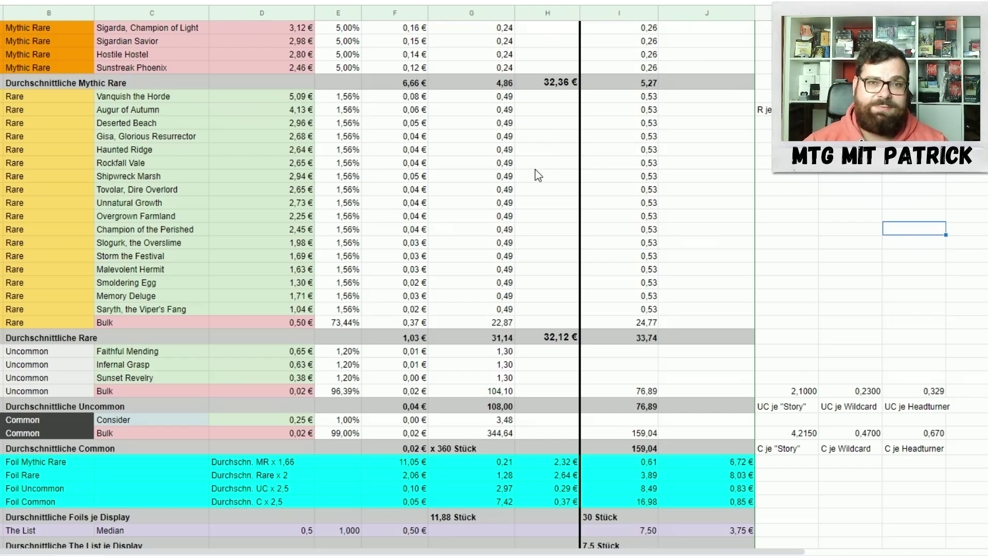
- Set the text colour of the Draft-EV cell in the "Durchschnittliche Uncommon" row to black
{"action": "scroll", "coordinate": [537, 178], "scroll_direction": "down", "scroll_amount": 3}
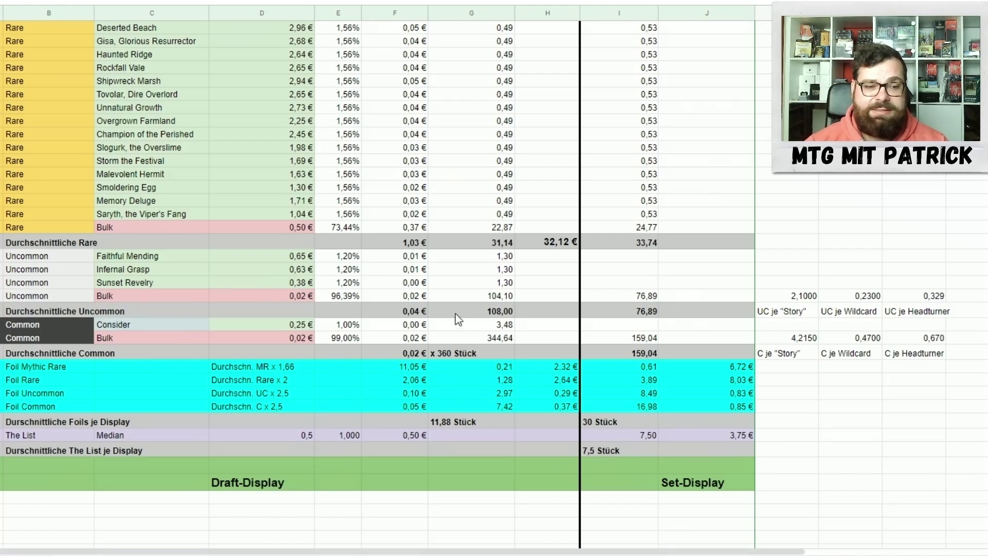
{"action": "left_click", "coordinate": [552, 313]}
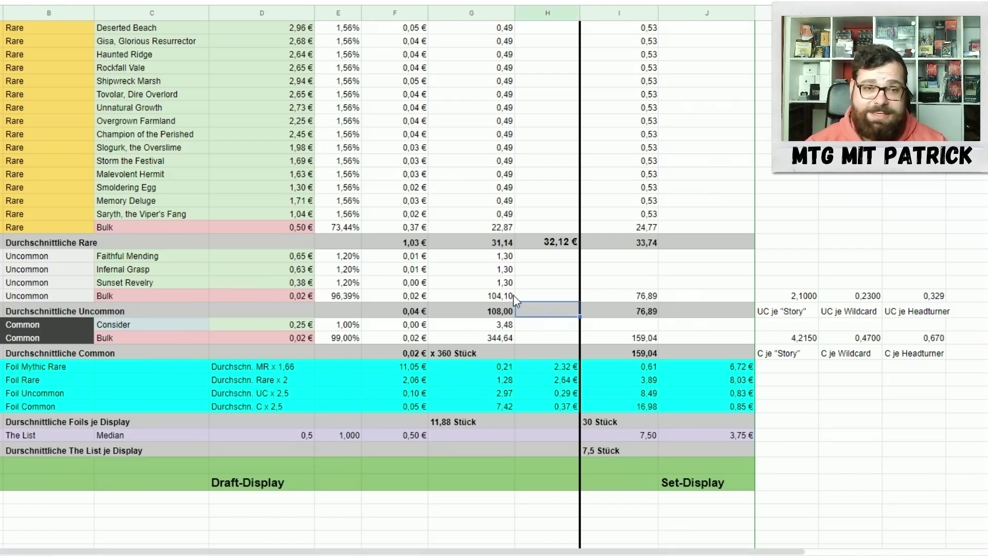
{"action": "left_click", "coordinate": [327, 1]}
{"action": "left_click", "coordinate": [327, 21]}
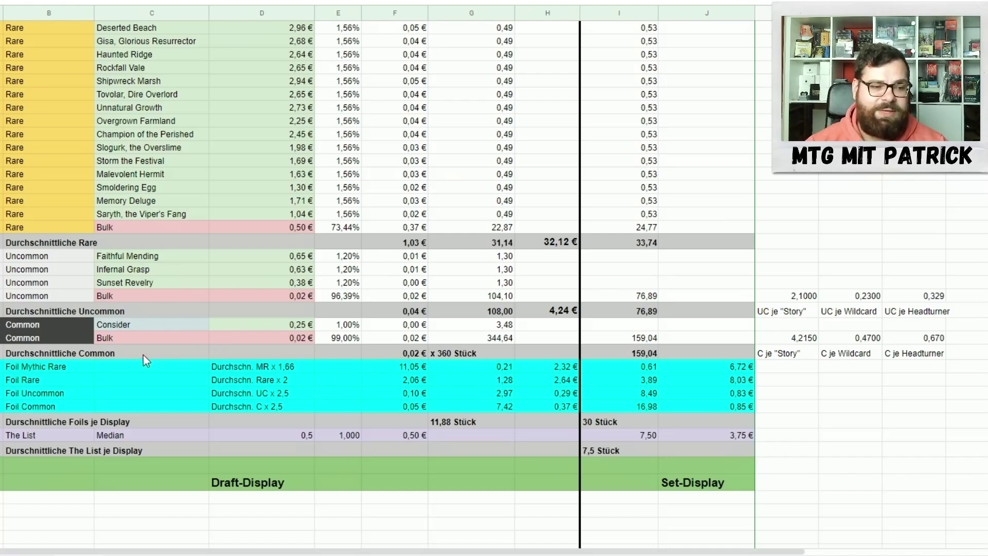
- Fill the name cell of the common card Consider with light green to match the other valuable cards
{"action": "left_click", "coordinate": [130, 326]}
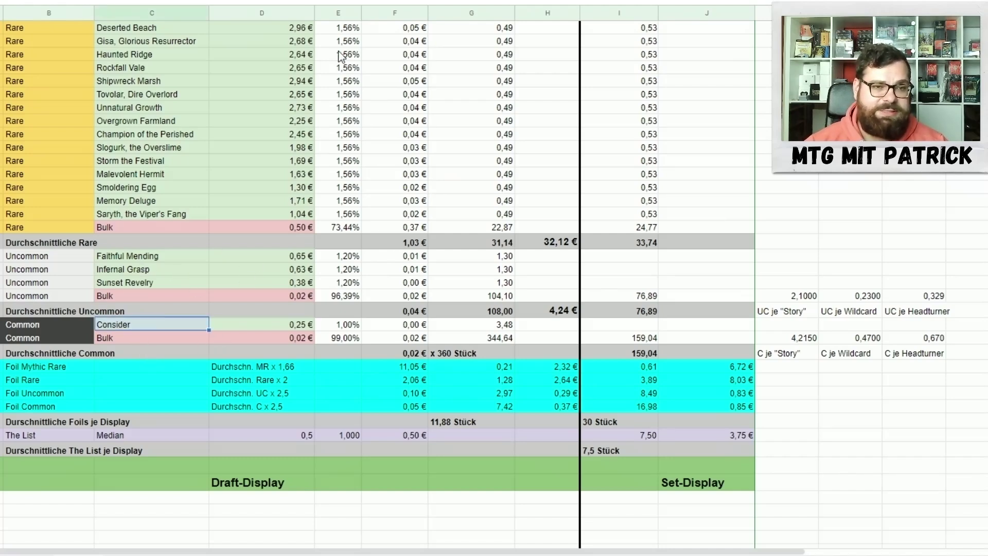
{"action": "left_click", "coordinate": [354, 1]}
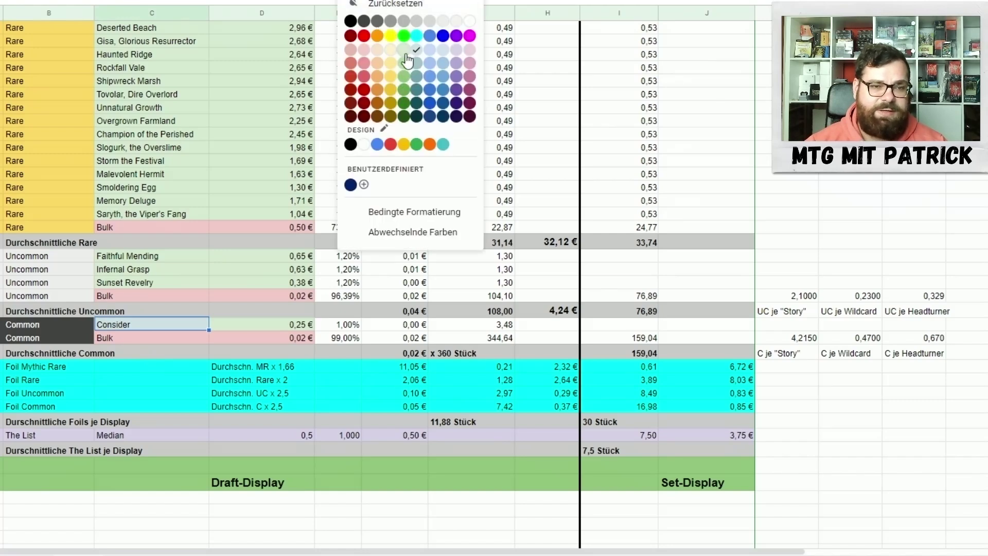
{"action": "left_click", "coordinate": [403, 63]}
- Set the text colour of the Draft-EV cell in the "Durchschnittliche Common" row to black
{"action": "left_click", "coordinate": [250, 324]}
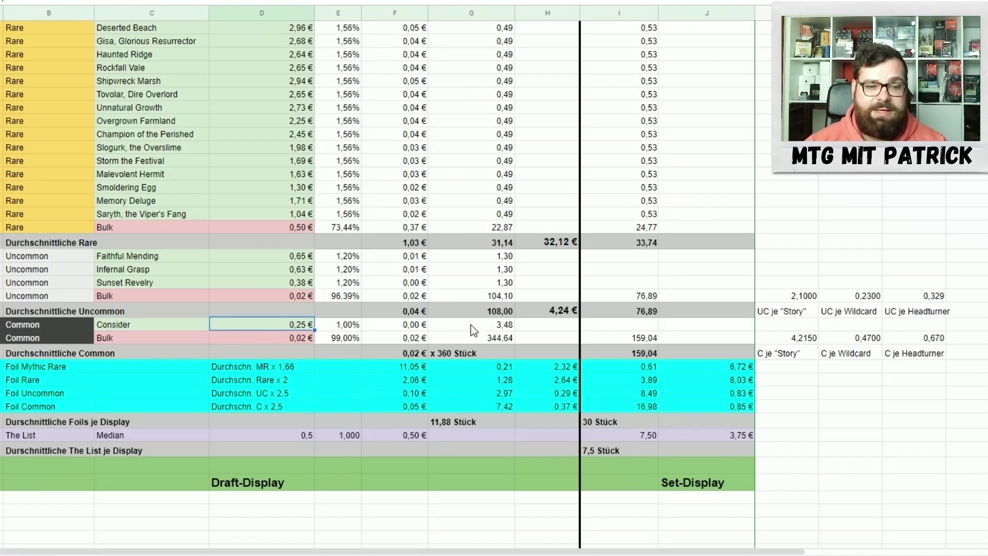
{"action": "left_click", "coordinate": [561, 352]}
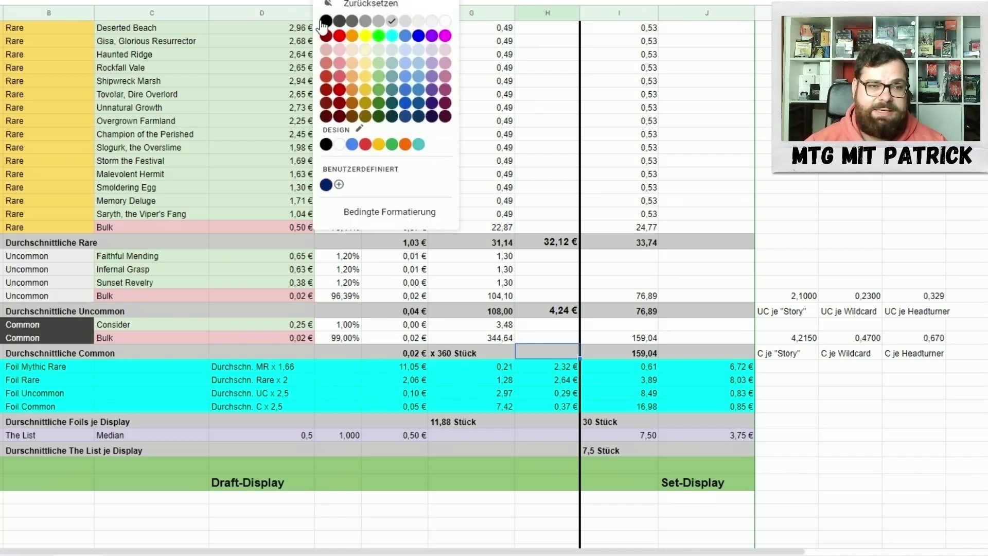
{"action": "left_click", "coordinate": [323, 31]}
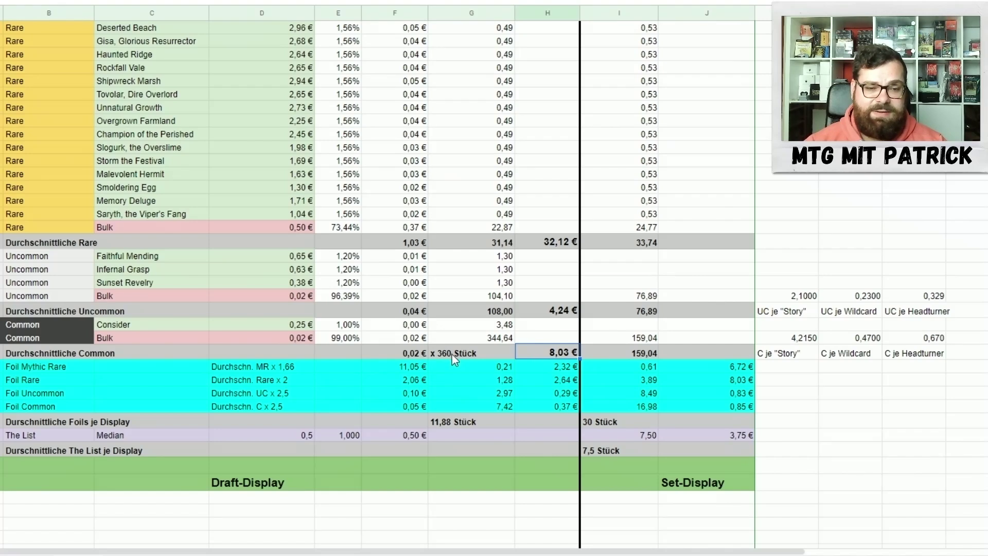
{"action": "left_click", "coordinate": [409, 352]}
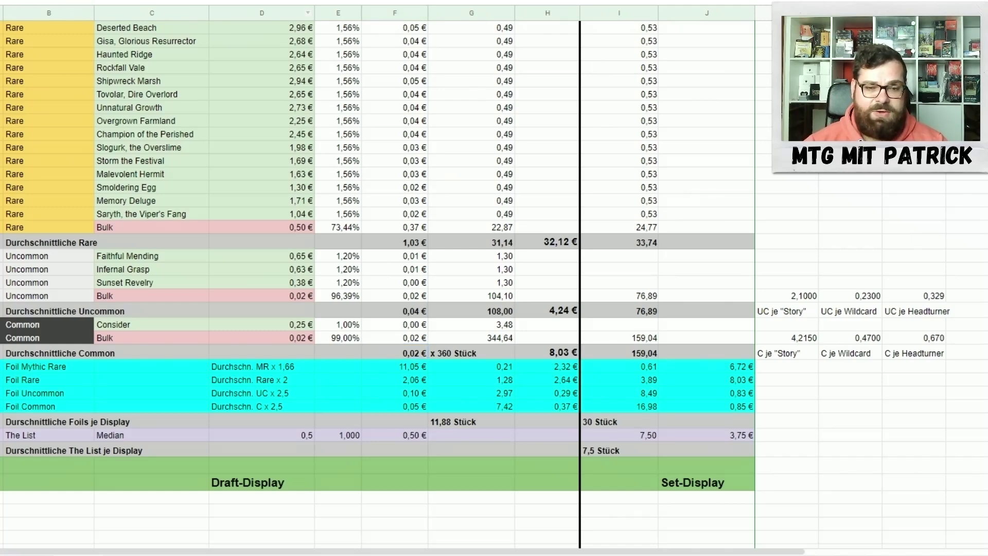
- Review the Draft-EV subtotals by rarity and examine the foil rows' card values, draft quantities and Draft-EV
{"action": "scroll", "coordinate": [594, 306], "scroll_direction": "up", "scroll_amount": 3}
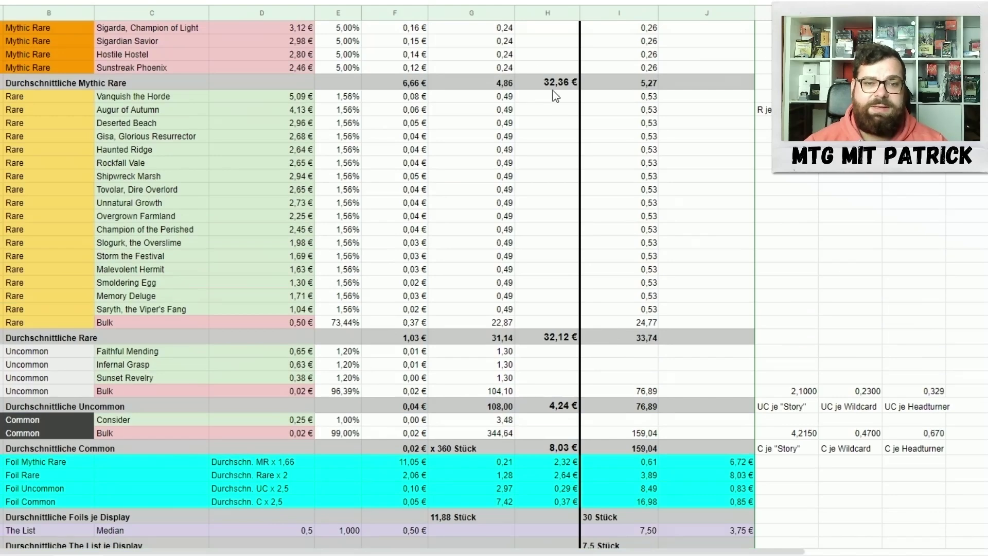
{"action": "scroll", "coordinate": [553, 93], "scroll_direction": "down", "scroll_amount": 3}
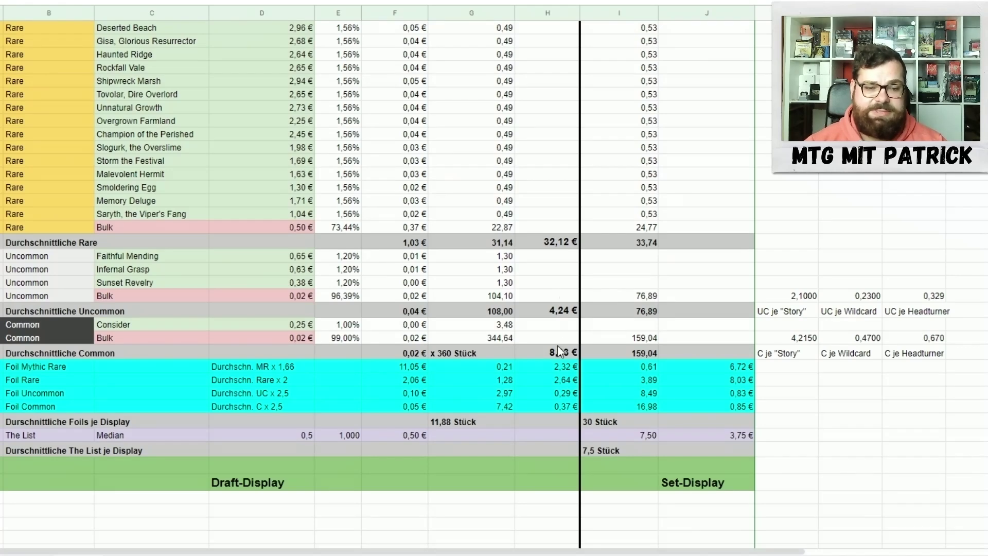
{"action": "scroll", "coordinate": [558, 345], "scroll_direction": "down", "scroll_amount": 2}
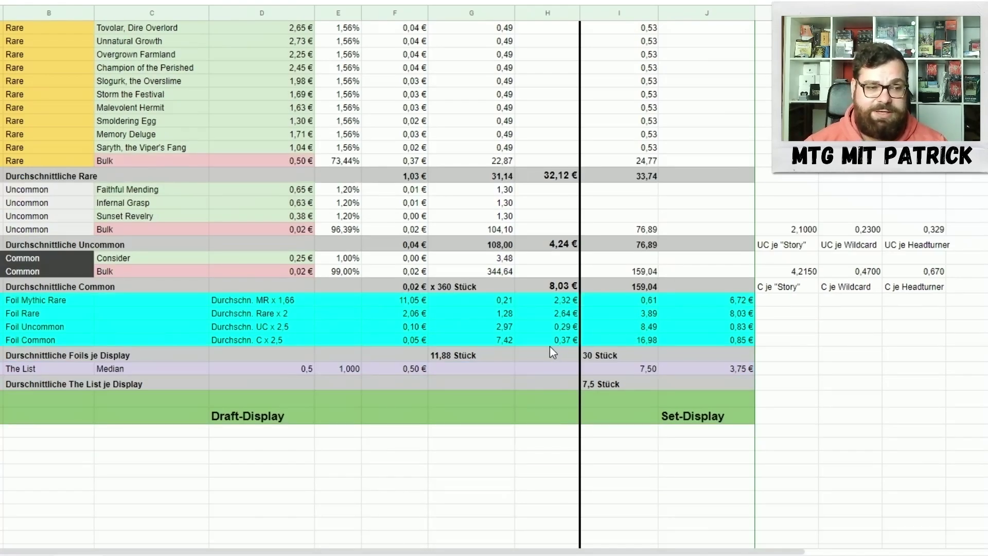
{"action": "scroll", "coordinate": [552, 351], "scroll_direction": "down", "scroll_amount": 2}
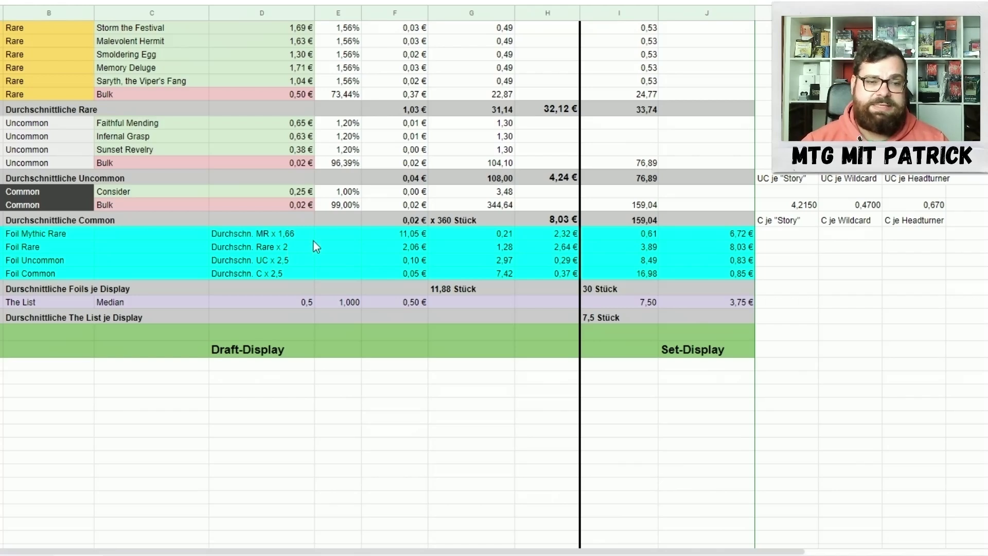
{"action": "left_click", "coordinate": [409, 236]}
{"action": "left_click", "coordinate": [461, 239]}
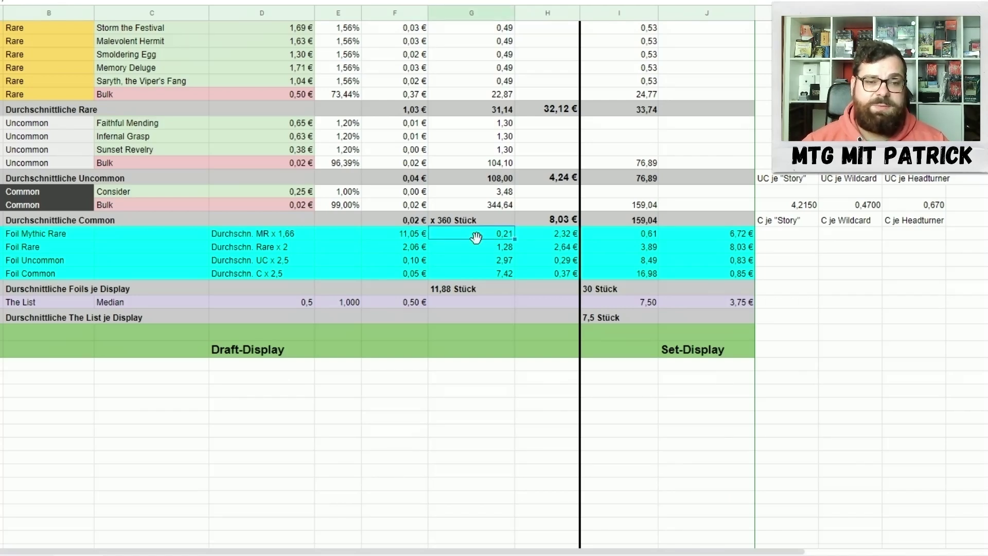
{"action": "left_click", "coordinate": [548, 236]}
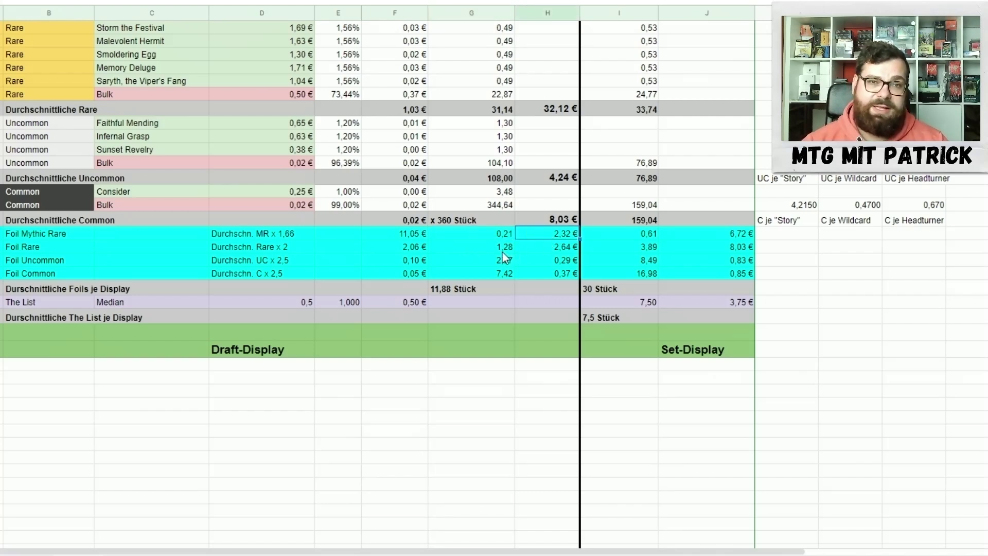
{"action": "left_click", "coordinate": [502, 252]}
{"action": "left_click", "coordinate": [552, 250]}
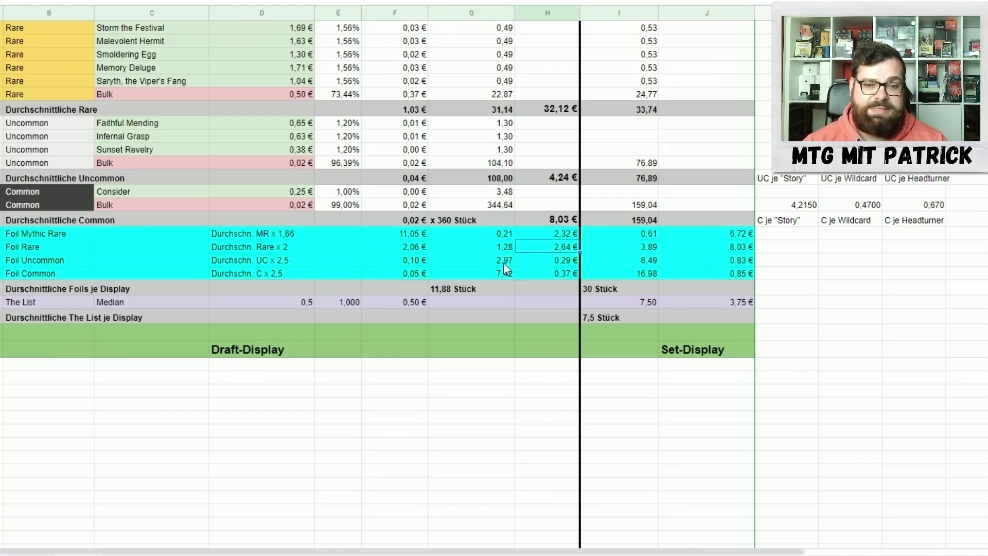
- Reset the text colour of the foils row's Draft-EV subtotal and the total cell above "Draft-Display" to the default black
{"action": "left_click", "coordinate": [547, 289]}
{"action": "left_click", "coordinate": [332, 1]}
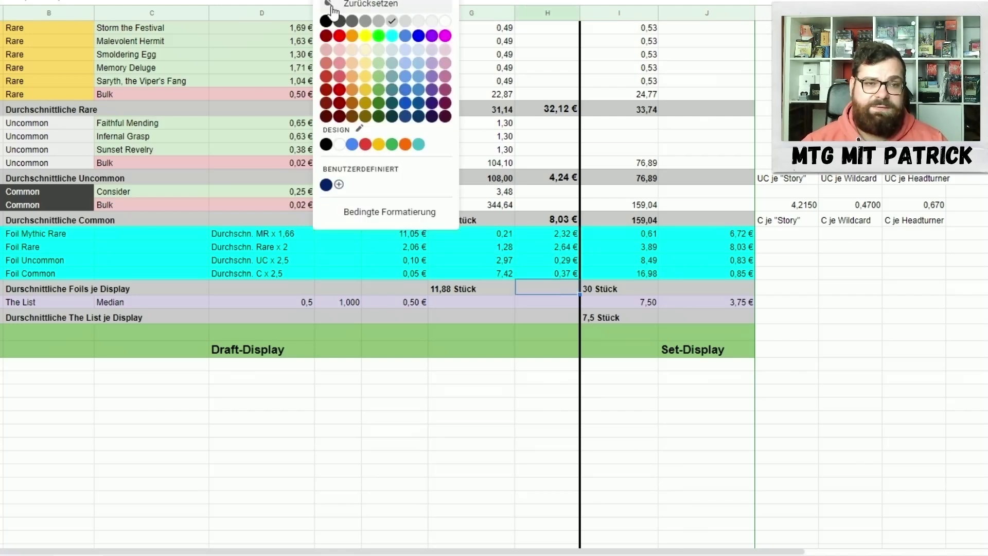
{"action": "left_click", "coordinate": [335, 5]}
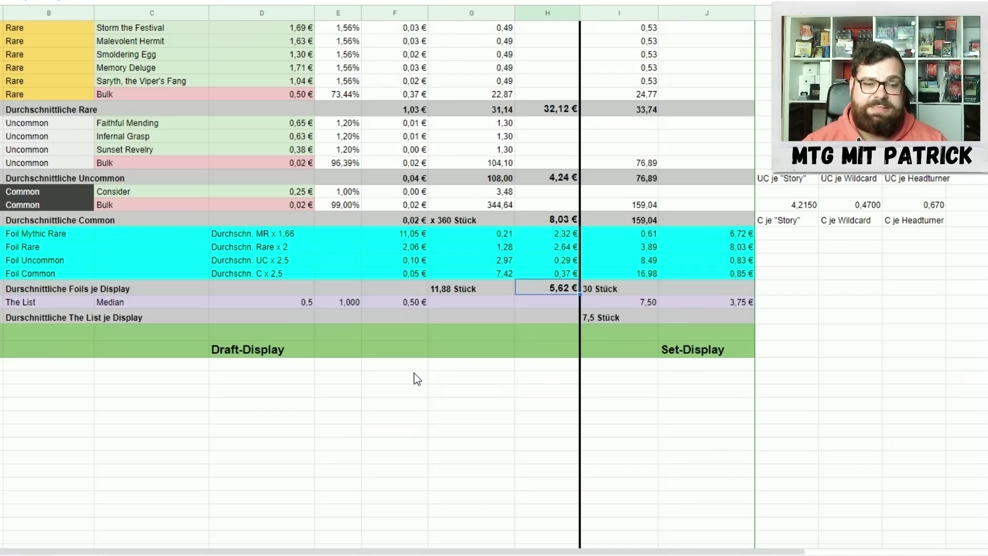
{"action": "left_click", "coordinate": [270, 337]}
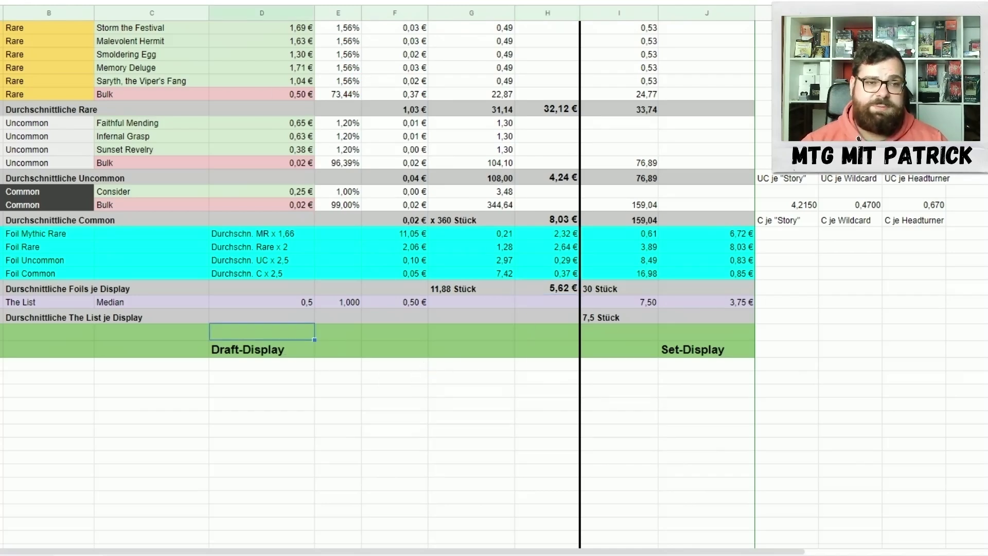
{"action": "left_click", "coordinate": [332, 1]}
{"action": "left_click", "coordinate": [334, 6]}
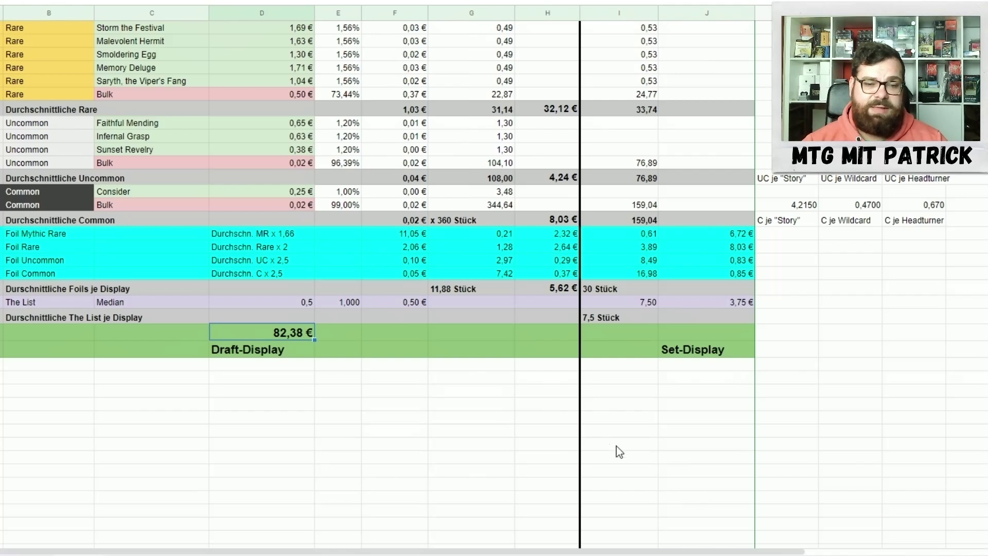
{"action": "left_click", "coordinate": [687, 461]}
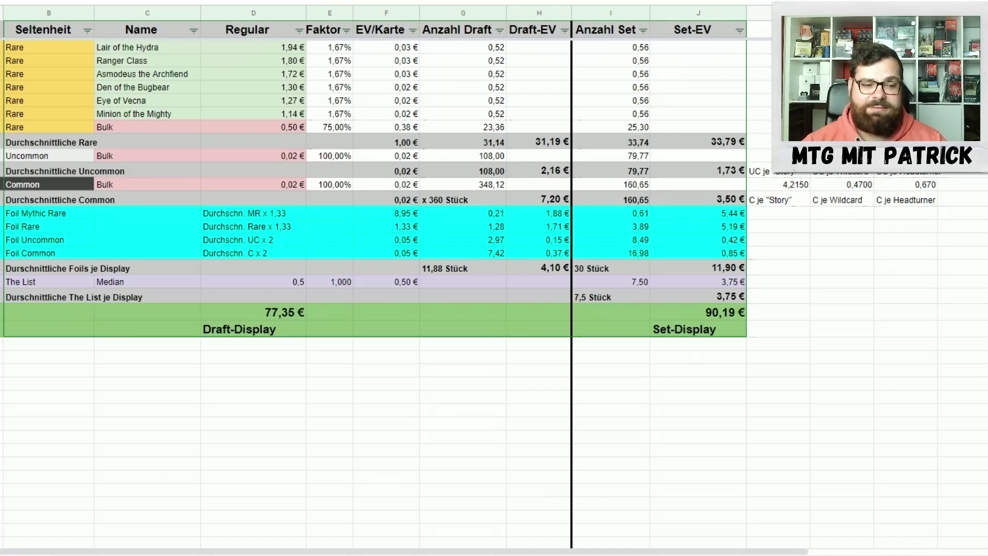
- Review the comparison set's sheet, examining its mythic and rare card values, foil multipliers and Draft-EV subtotals
{"action": "scroll", "coordinate": [128, 495], "scroll_direction": "up", "scroll_amount": 10}
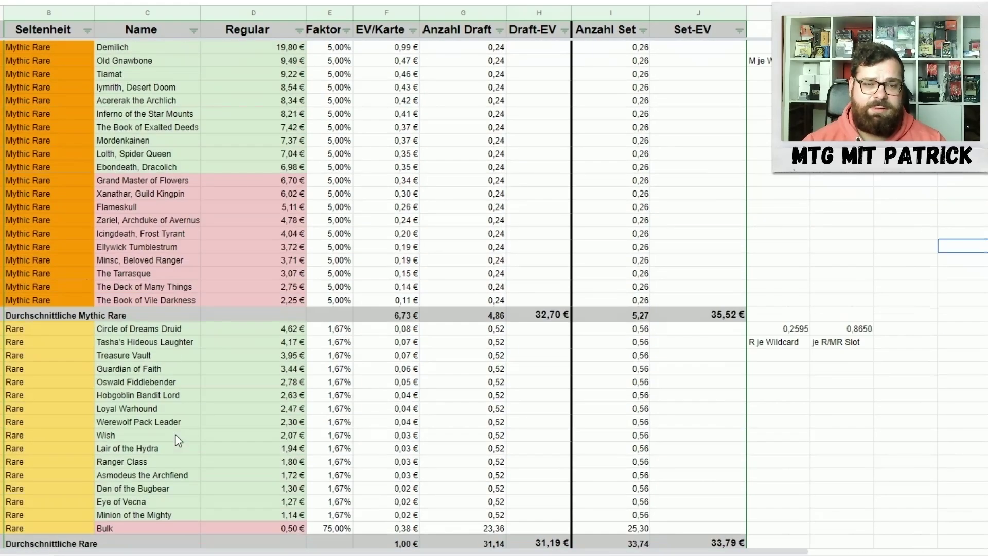
{"action": "scroll", "coordinate": [309, 380], "scroll_direction": "down", "scroll_amount": 6}
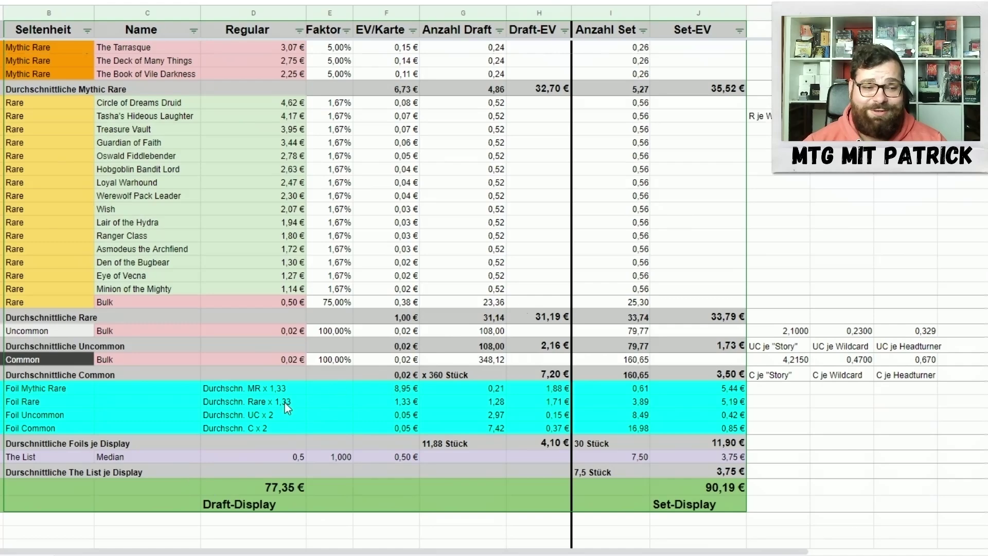
{"action": "scroll", "coordinate": [293, 397], "scroll_direction": "down", "scroll_amount": 2}
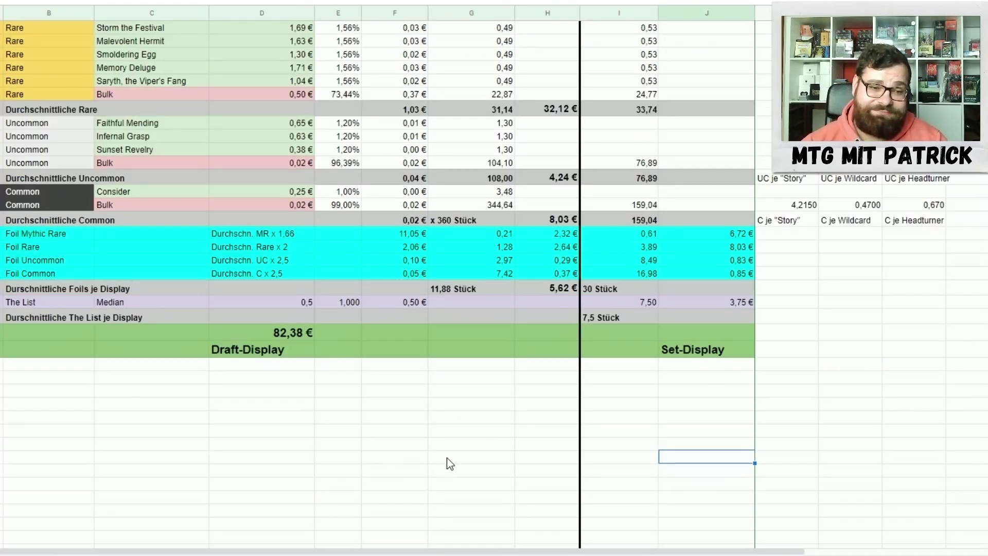
- Reset the text colour of the Set-EV cell in the "Durchschnittliche Mythic Rare" row to the default black
{"action": "scroll", "coordinate": [443, 455], "scroll_direction": "up", "scroll_amount": 10}
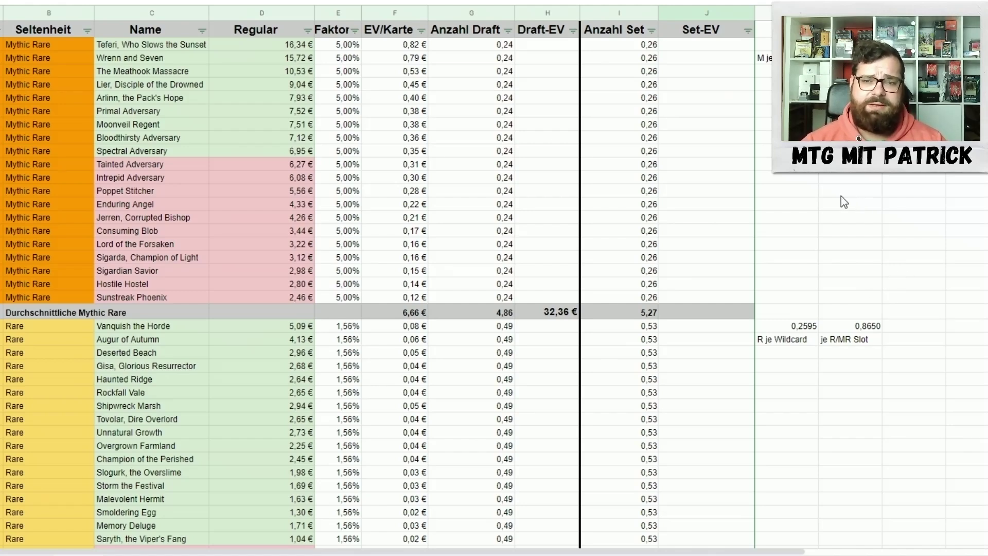
{"action": "left_click", "coordinate": [618, 45]}
{"action": "left_click", "coordinate": [609, 311]}
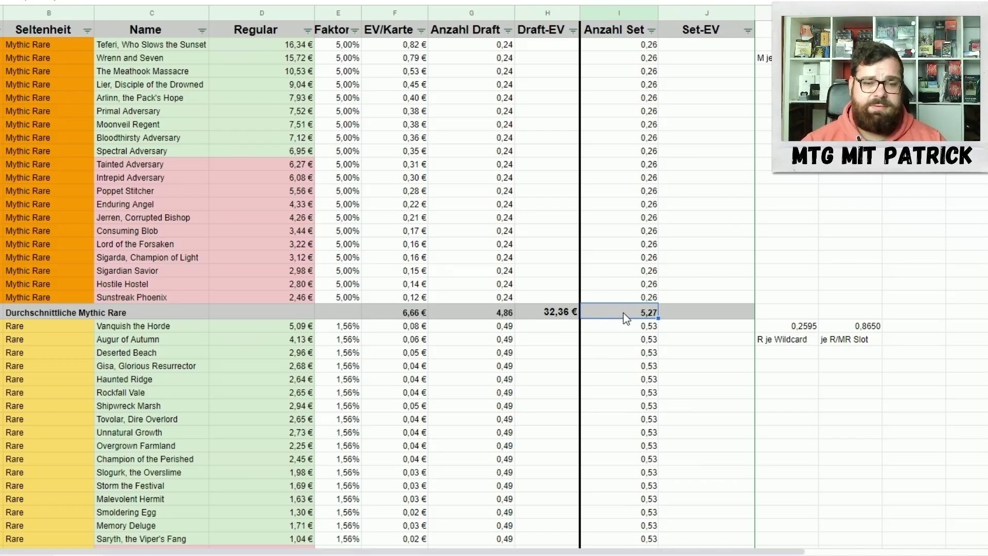
{"action": "left_click", "coordinate": [690, 315]}
{"action": "key", "text": "ctrl+v"}
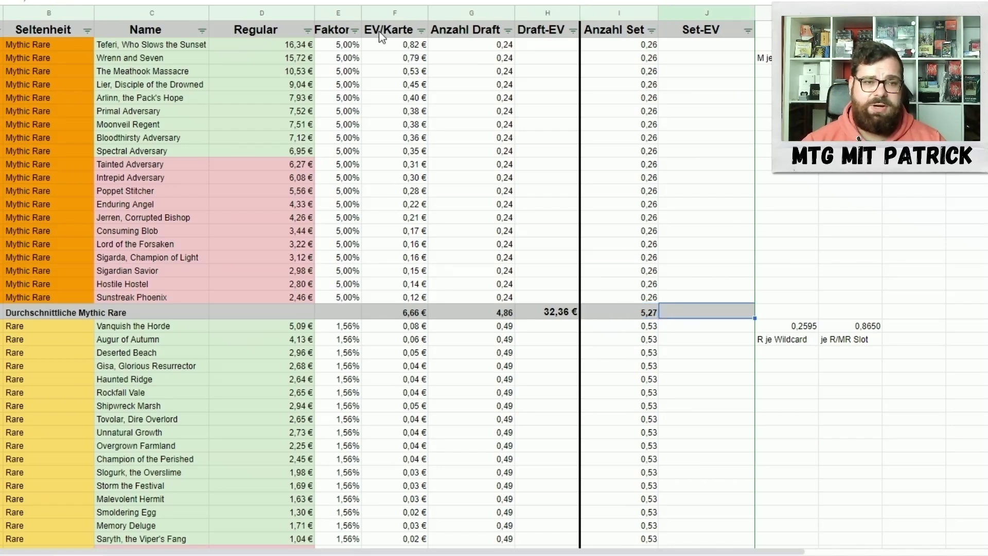
{"action": "left_click", "coordinate": [355, 1]}
{"action": "left_click", "coordinate": [355, 1]}
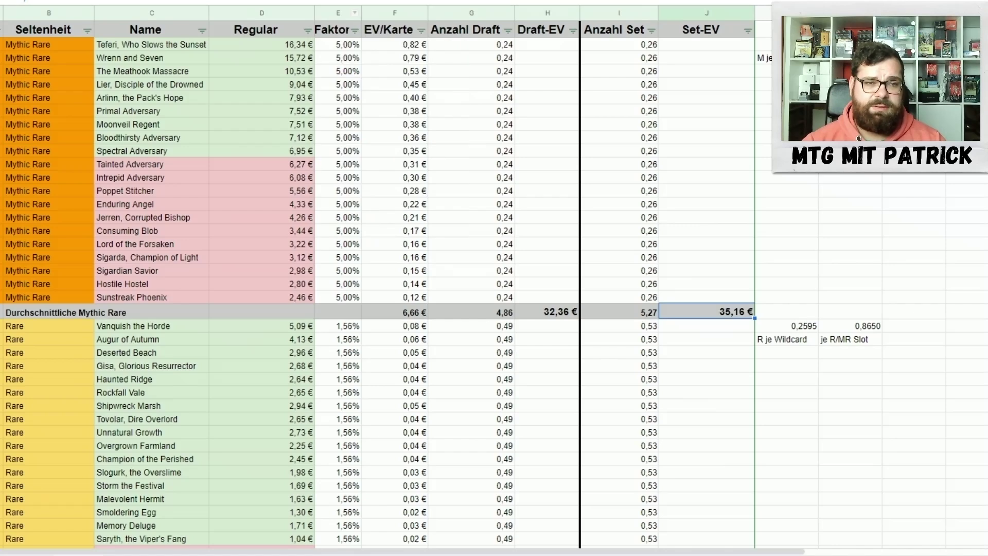
{"action": "left_click", "coordinate": [792, 204]}
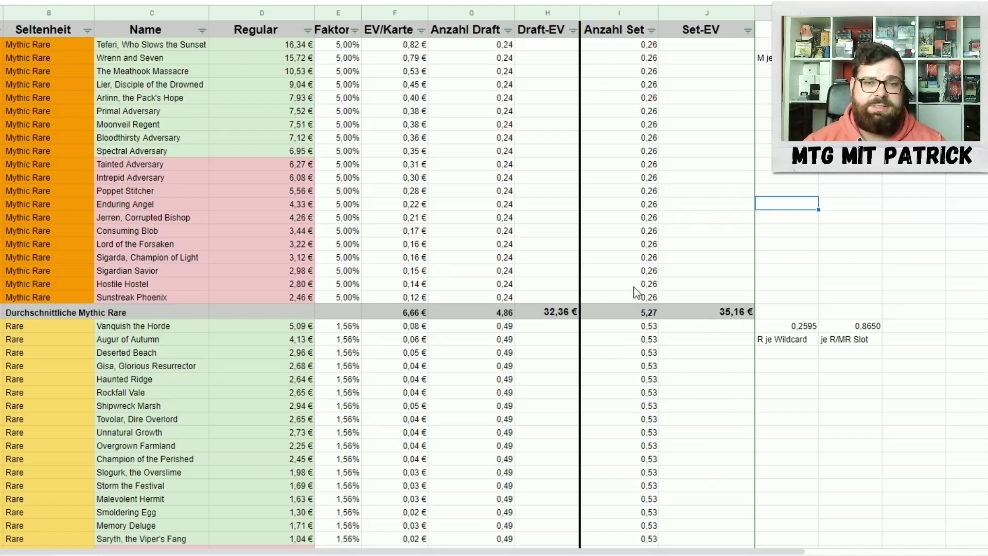
- Set the text colour of the Set-EV cell in the "Durchschnittliche Rare" row to black
{"action": "scroll", "coordinate": [589, 294], "scroll_direction": "down", "scroll_amount": 5}
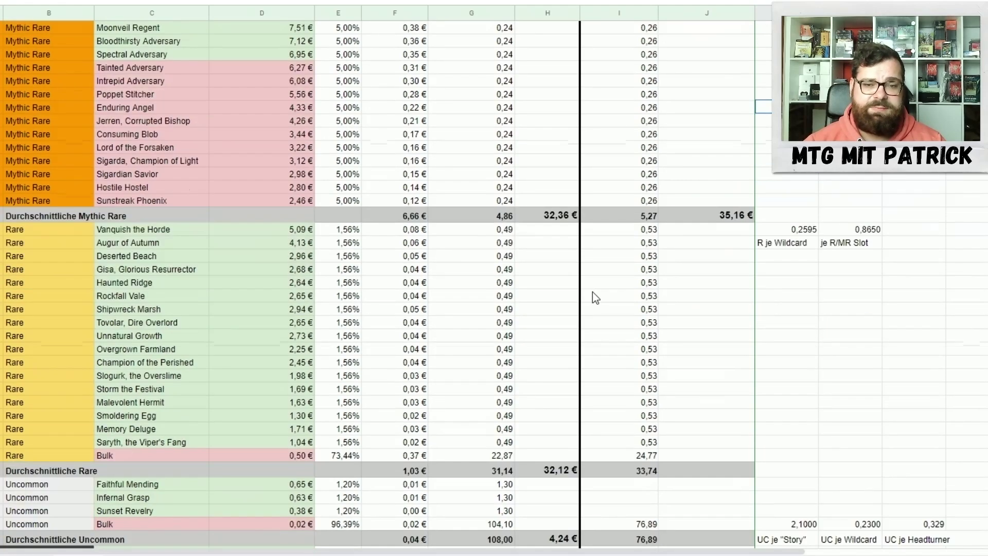
{"action": "scroll", "coordinate": [602, 297], "scroll_direction": "down", "scroll_amount": 4}
{"action": "scroll", "coordinate": [607, 298], "scroll_direction": "up", "scroll_amount": 1}
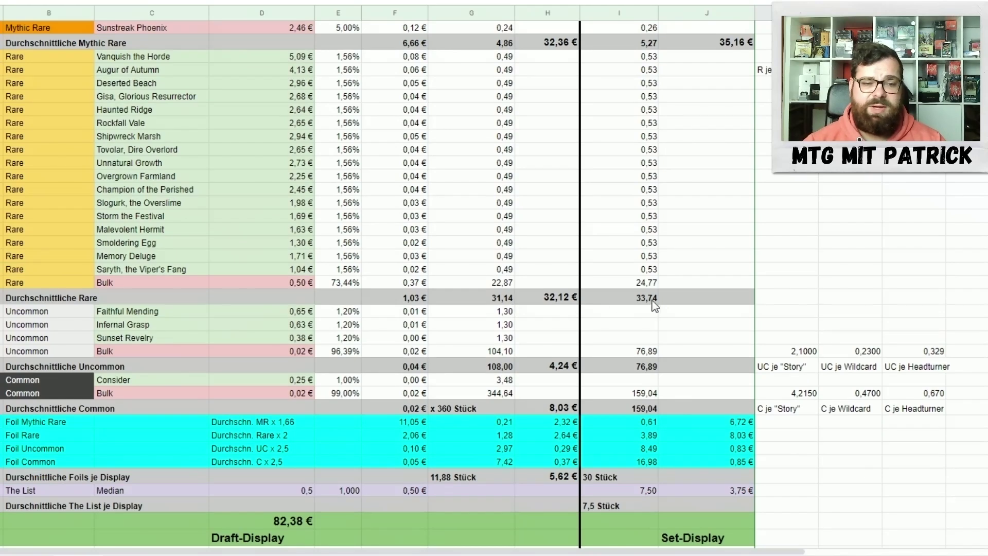
{"action": "left_click", "coordinate": [700, 301]}
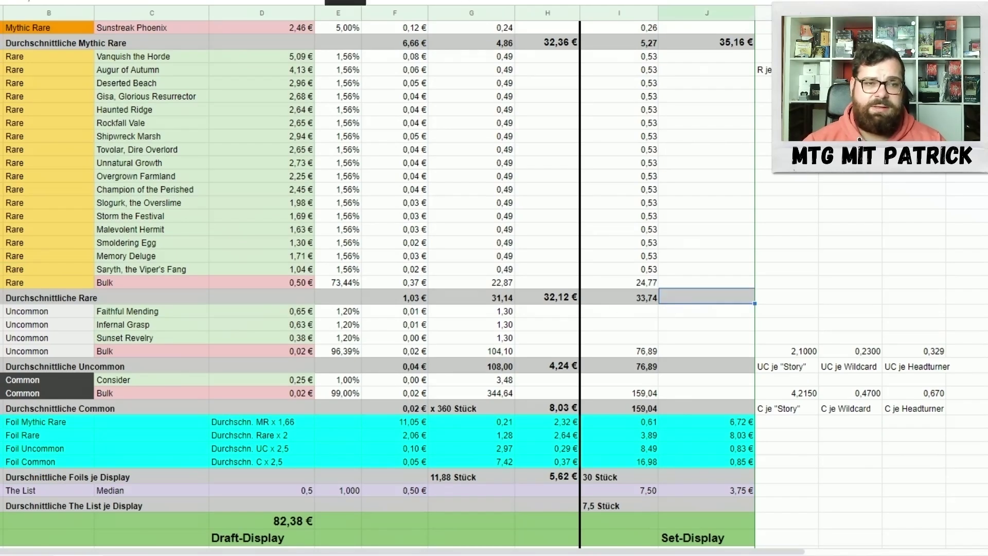
{"action": "left_click", "coordinate": [325, 20]}
{"action": "left_click", "coordinate": [794, 226]}
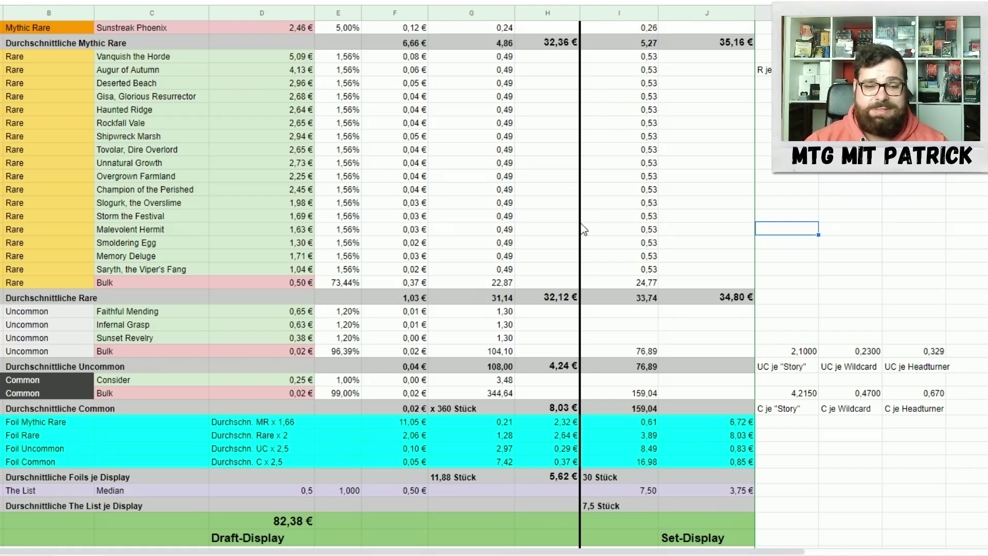
- Reset the text colour of the Set-EV cells in the "Durchschnittliche Uncommon" and "Durchschnittliche Common" rows to the default black
{"action": "scroll", "coordinate": [561, 304], "scroll_direction": "down", "scroll_amount": 2}
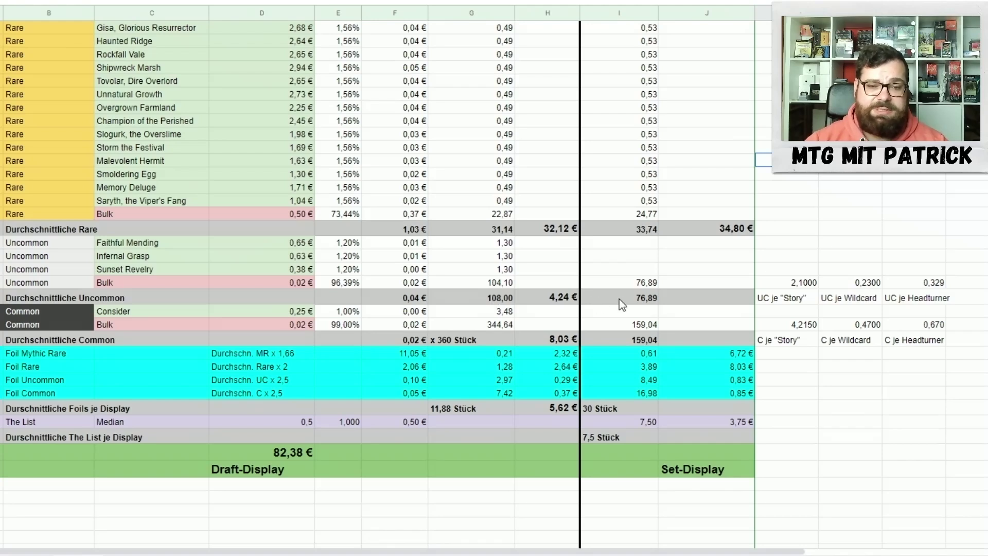
{"action": "left_click", "coordinate": [693, 297]}
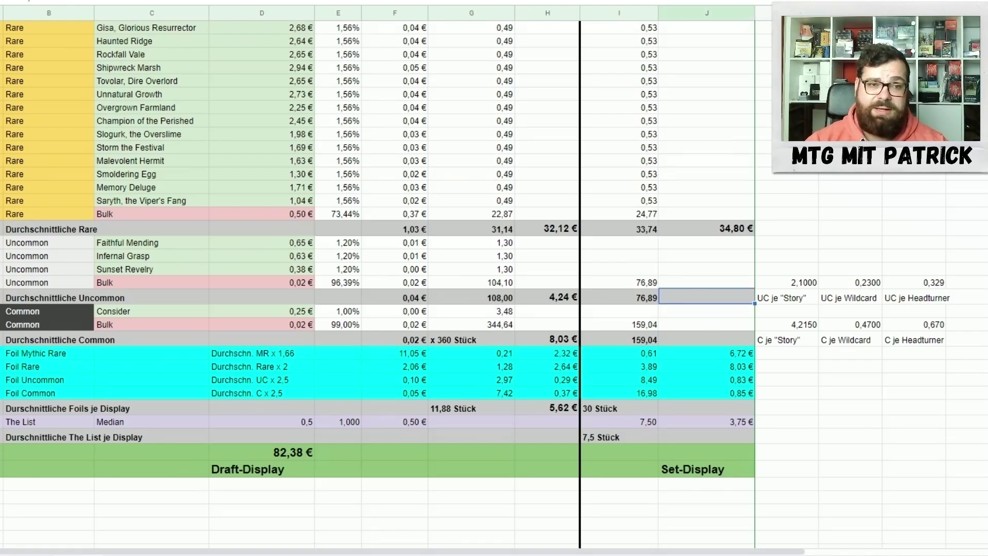
{"action": "left_click", "coordinate": [352, 1]}
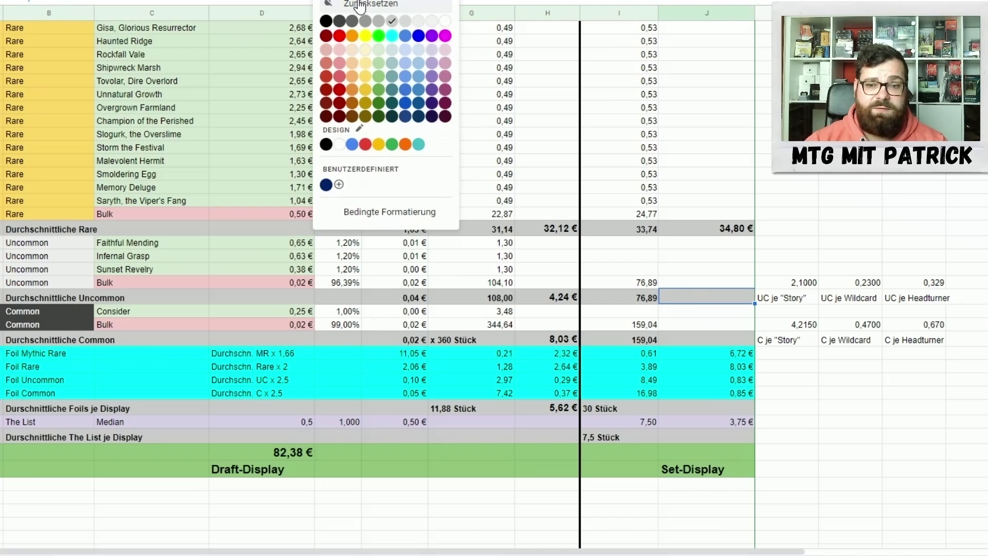
{"action": "left_click", "coordinate": [361, 4]}
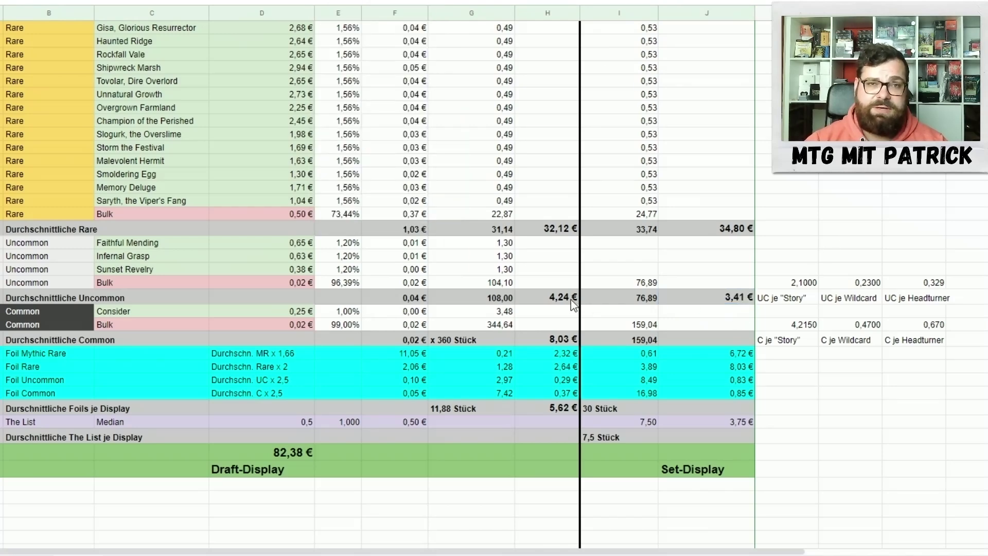
{"action": "scroll", "coordinate": [591, 300], "scroll_direction": "down", "scroll_amount": 2}
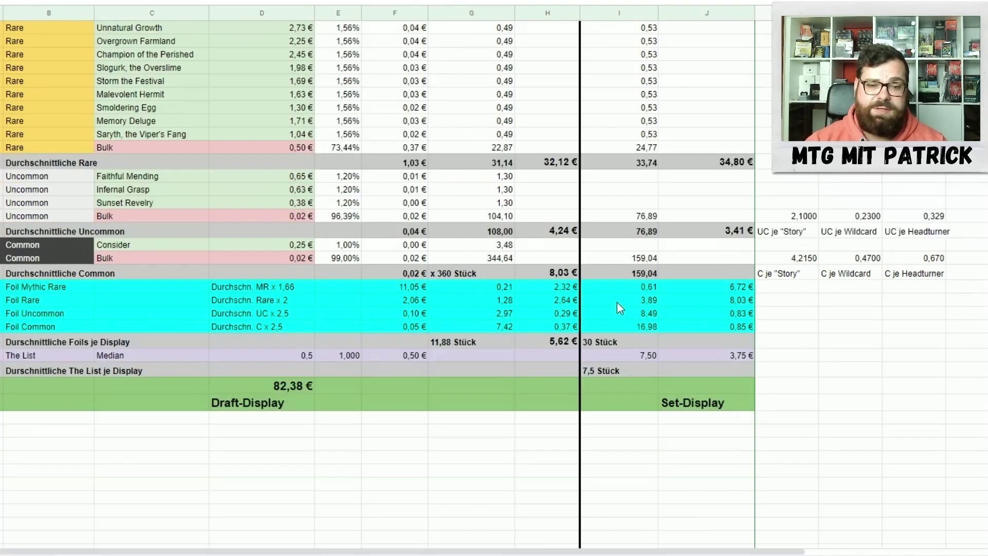
{"action": "left_click", "coordinate": [705, 272]}
{"action": "left_click", "coordinate": [345, 1]}
{"action": "left_click", "coordinate": [347, 4]}
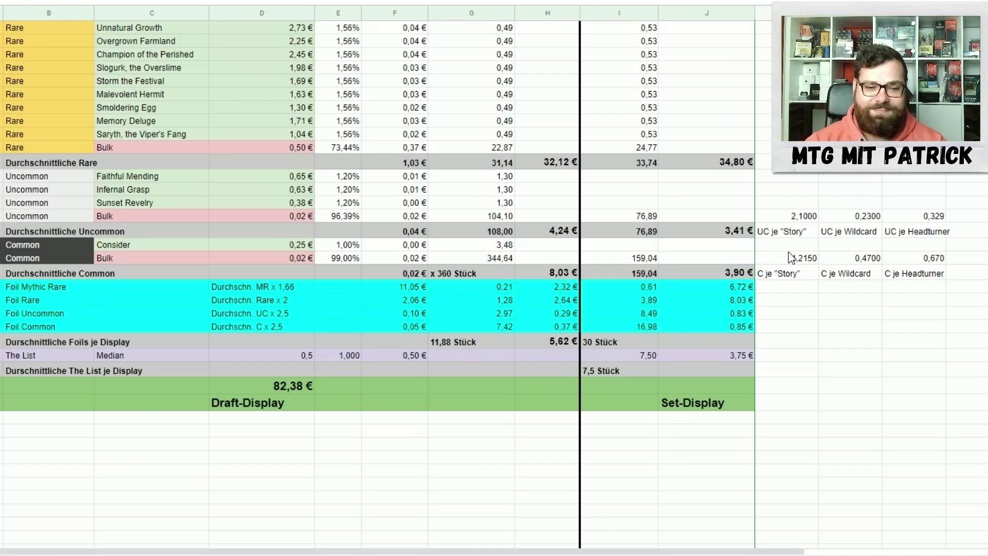
- Reset the text colour of the Set-EV cells in the average The List and average foils per display rows to the default black
{"action": "scroll", "coordinate": [794, 285], "scroll_direction": "down", "scroll_amount": 1}
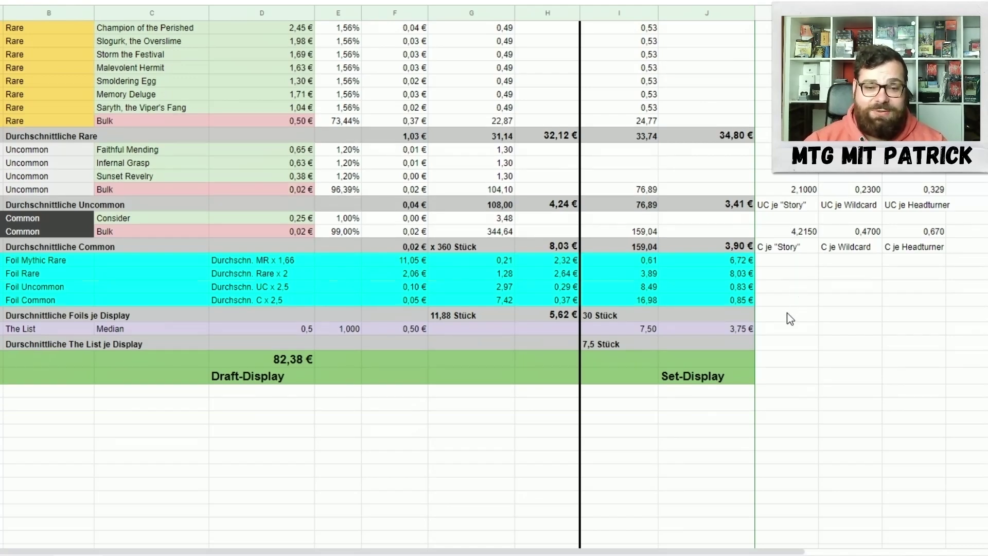
{"action": "left_click", "coordinate": [728, 345]}
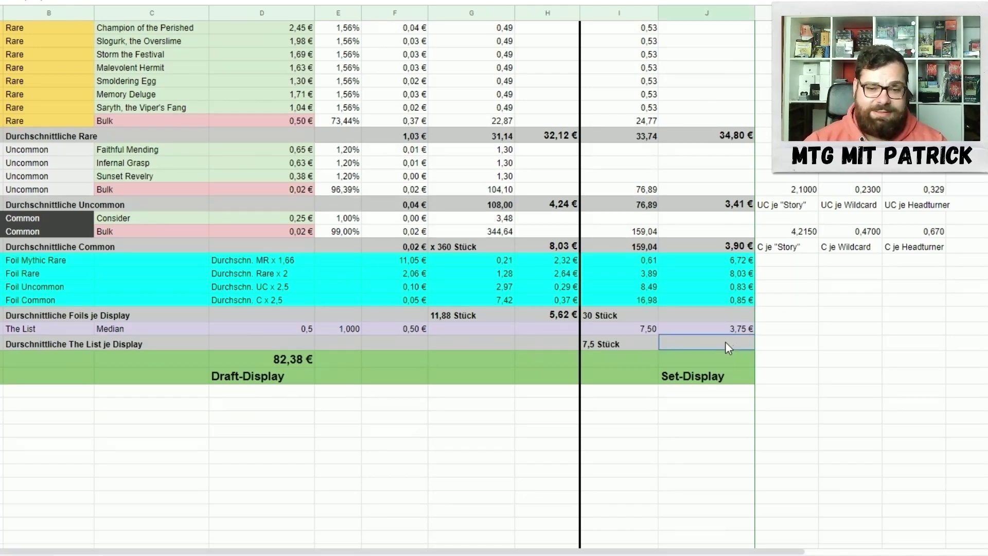
{"action": "key", "text": "Escape"}
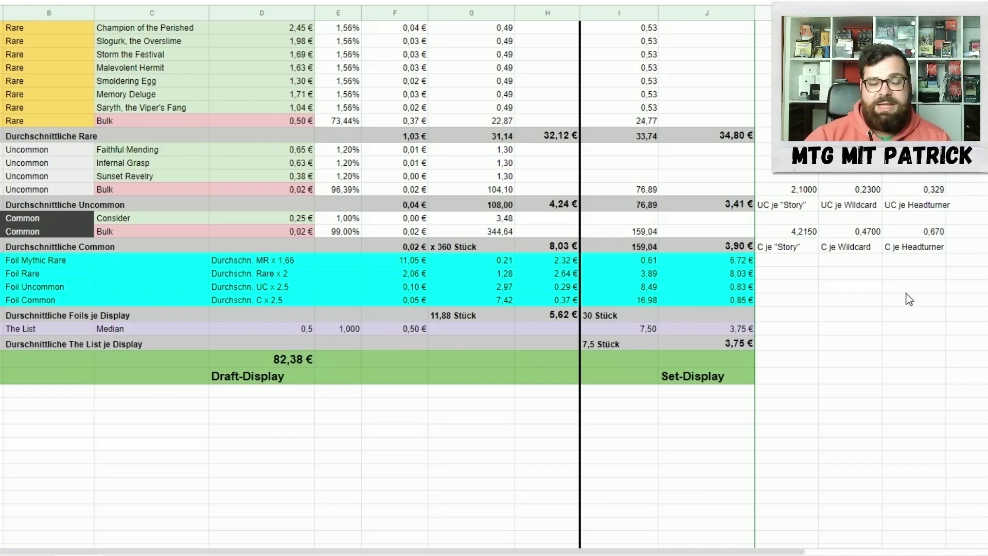
{"action": "left_click", "coordinate": [740, 329]}
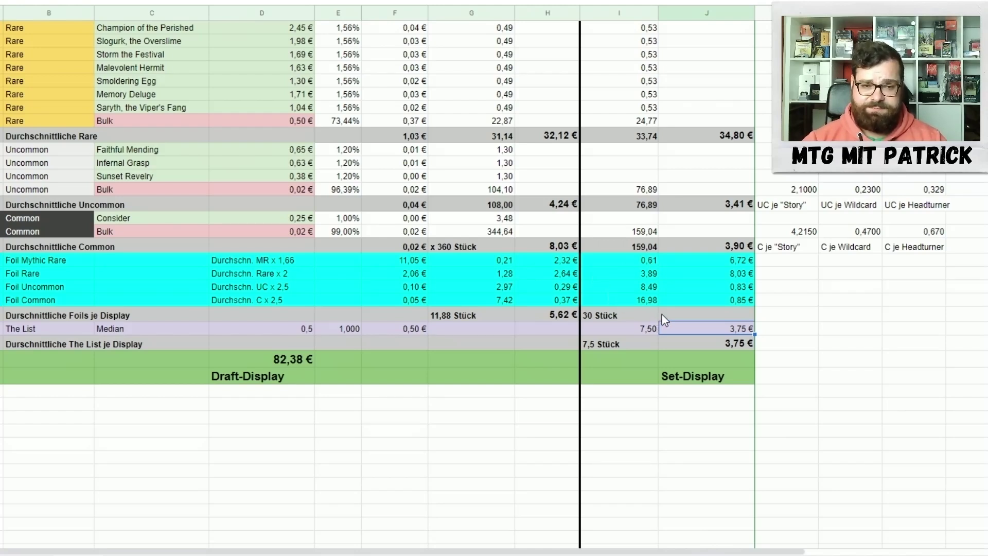
{"action": "left_click", "coordinate": [685, 314]}
{"action": "left_click", "coordinate": [359, 4]}
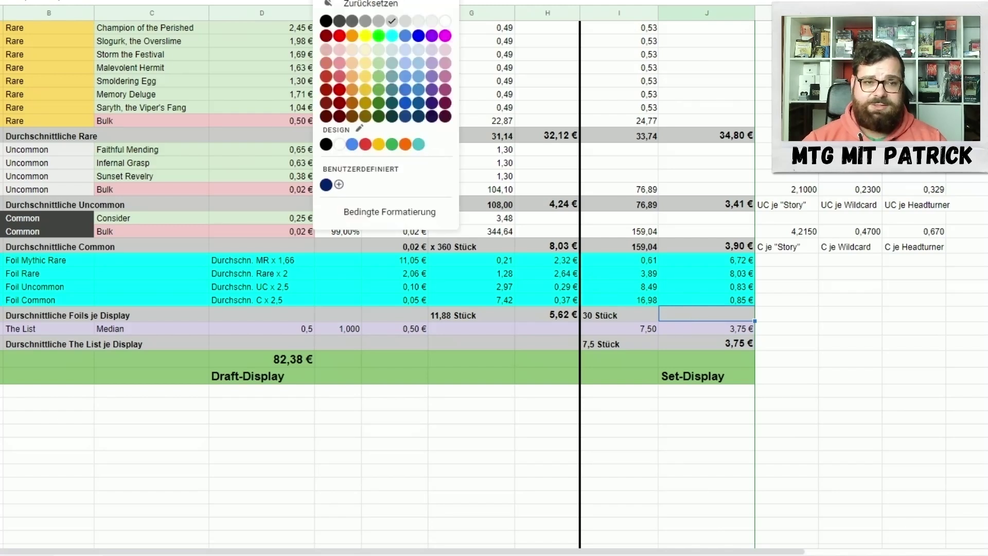
{"action": "left_click", "coordinate": [359, 5]}
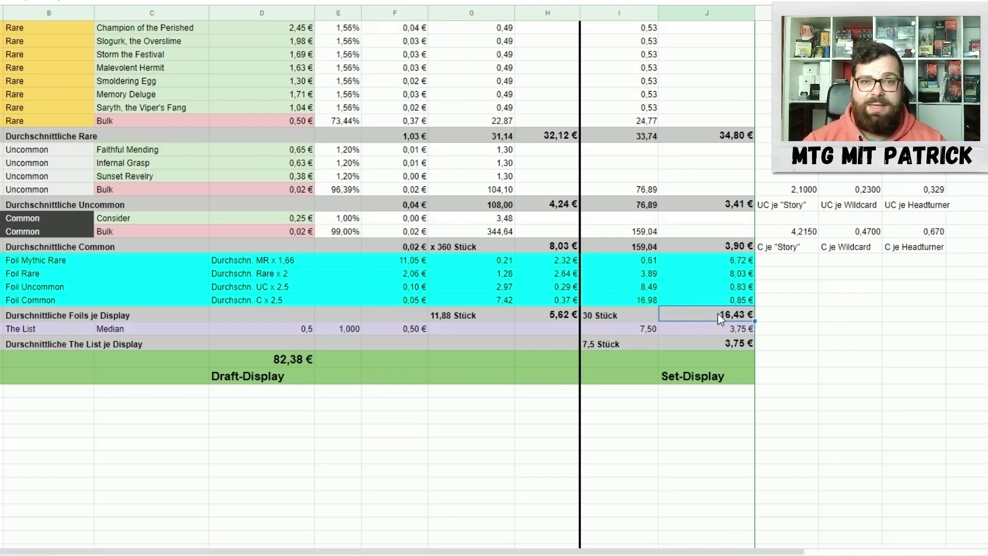
- Reset the text colour of the total cell above "Set-Display" to the default black
{"action": "left_click", "coordinate": [715, 362]}
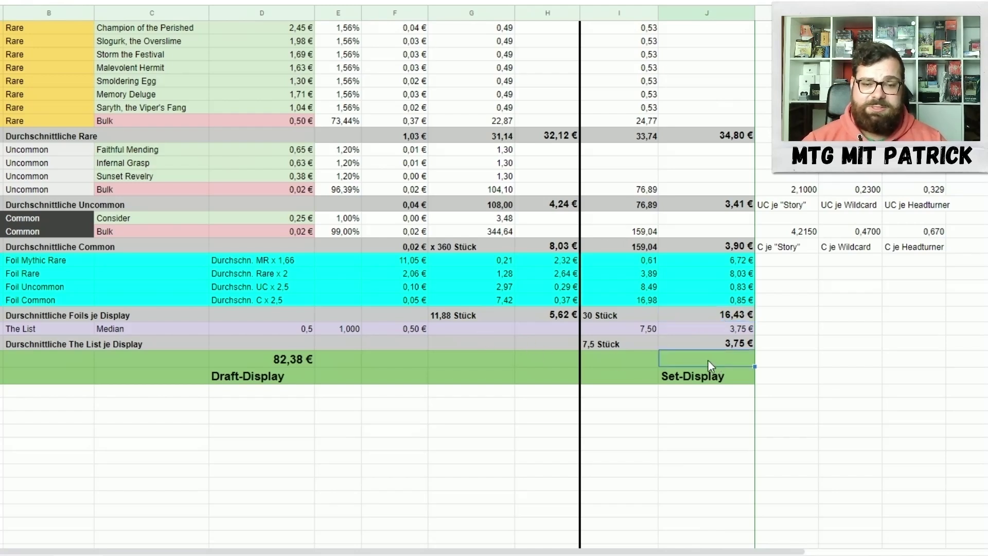
{"action": "left_click", "coordinate": [334, 1]}
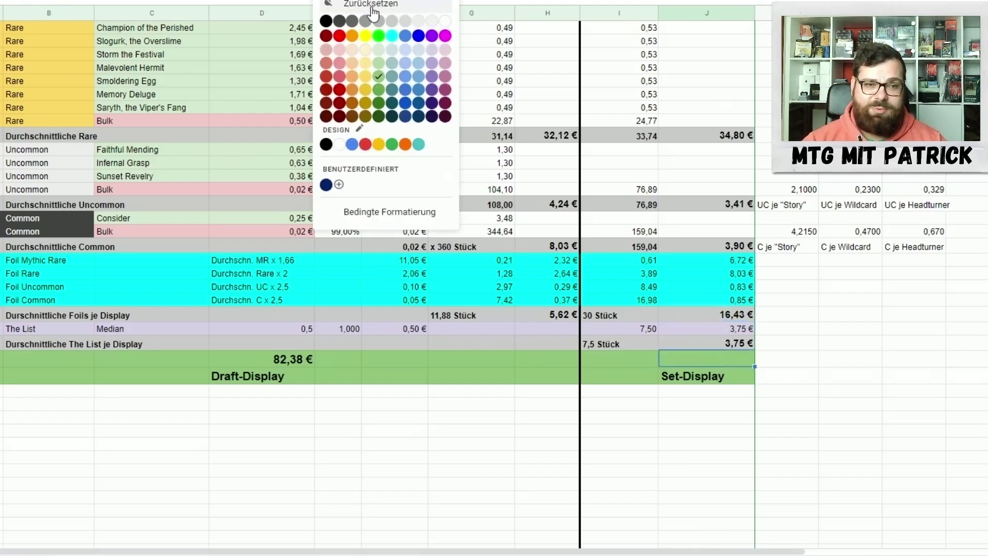
{"action": "left_click", "coordinate": [360, 6]}
{"action": "left_click", "coordinate": [853, 315]}
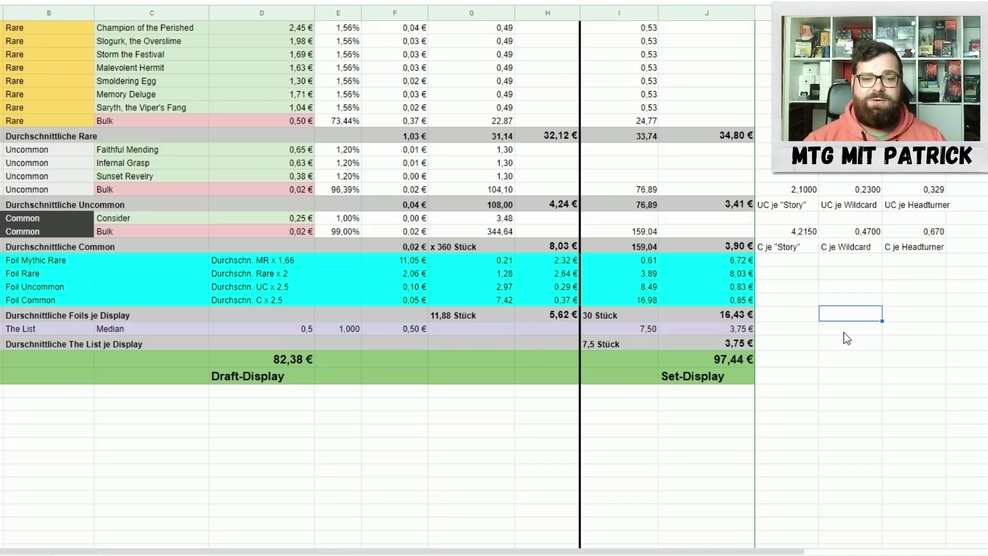
- Switch to the comparison set's sheet to compare its Draft-Display and Set-Display totals
{"action": "left_click", "coordinate": [91, 552]}
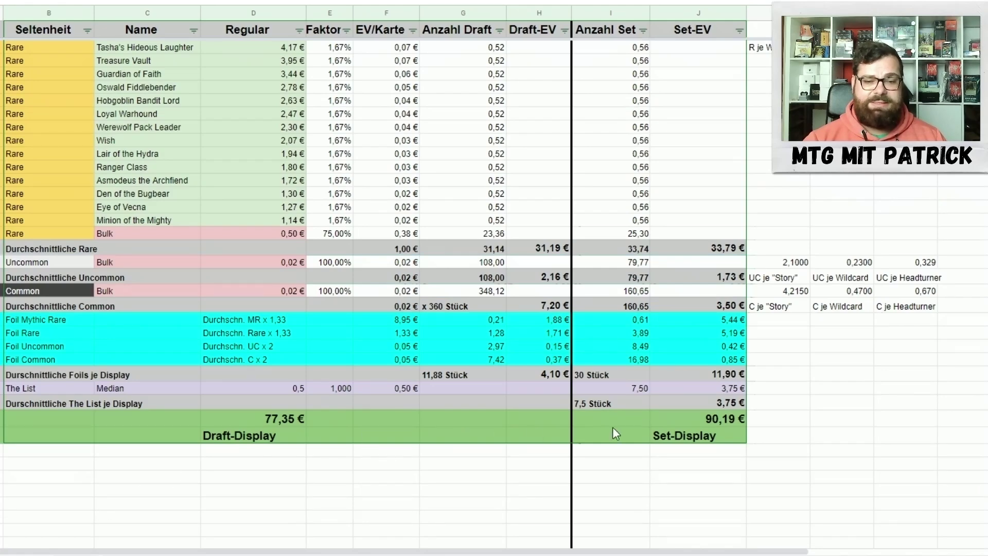